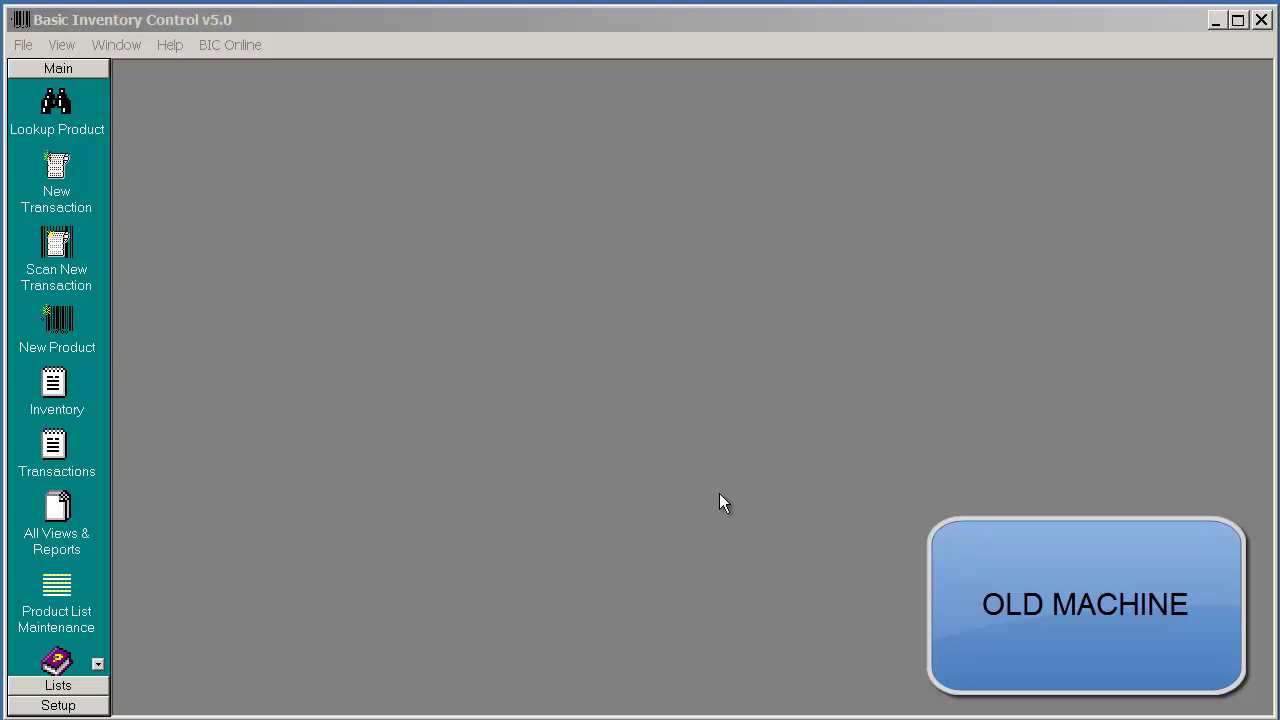
Step: Open the Help Center from the View menu and move it up-left to reveal C:\BICData
{"action": "left_click", "coordinate": [60, 45]}
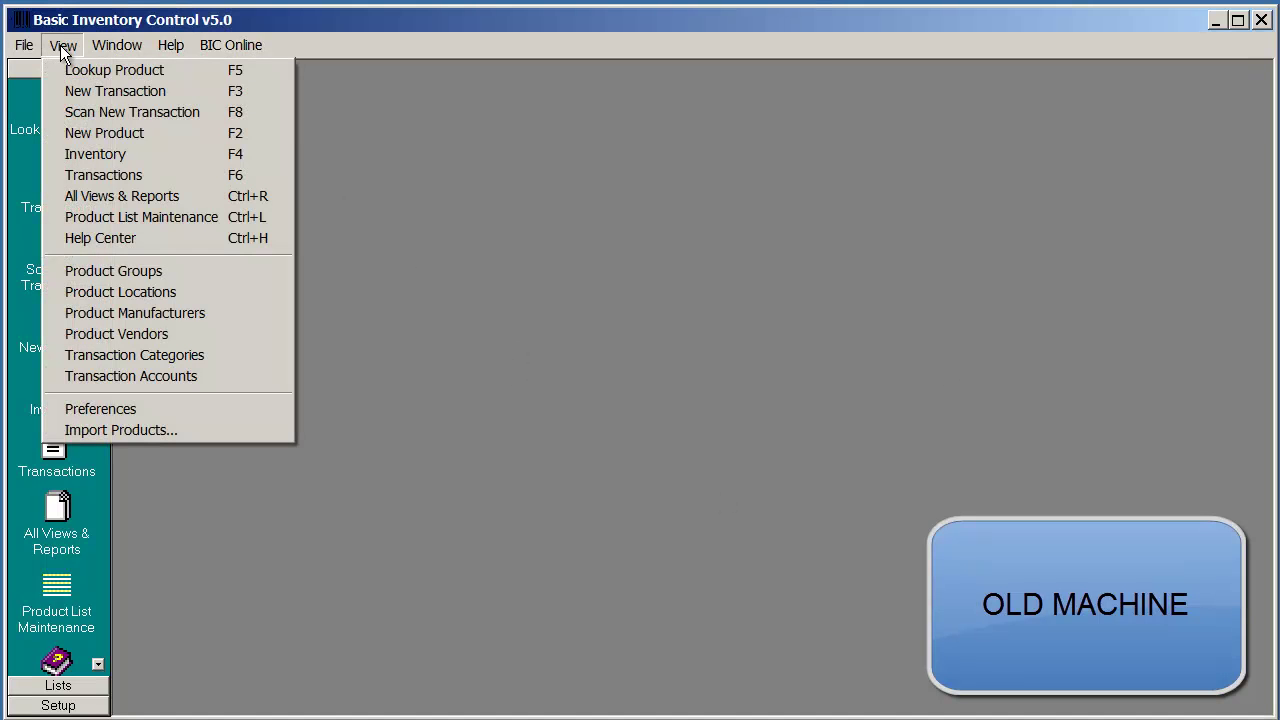
{"action": "left_click", "coordinate": [118, 245]}
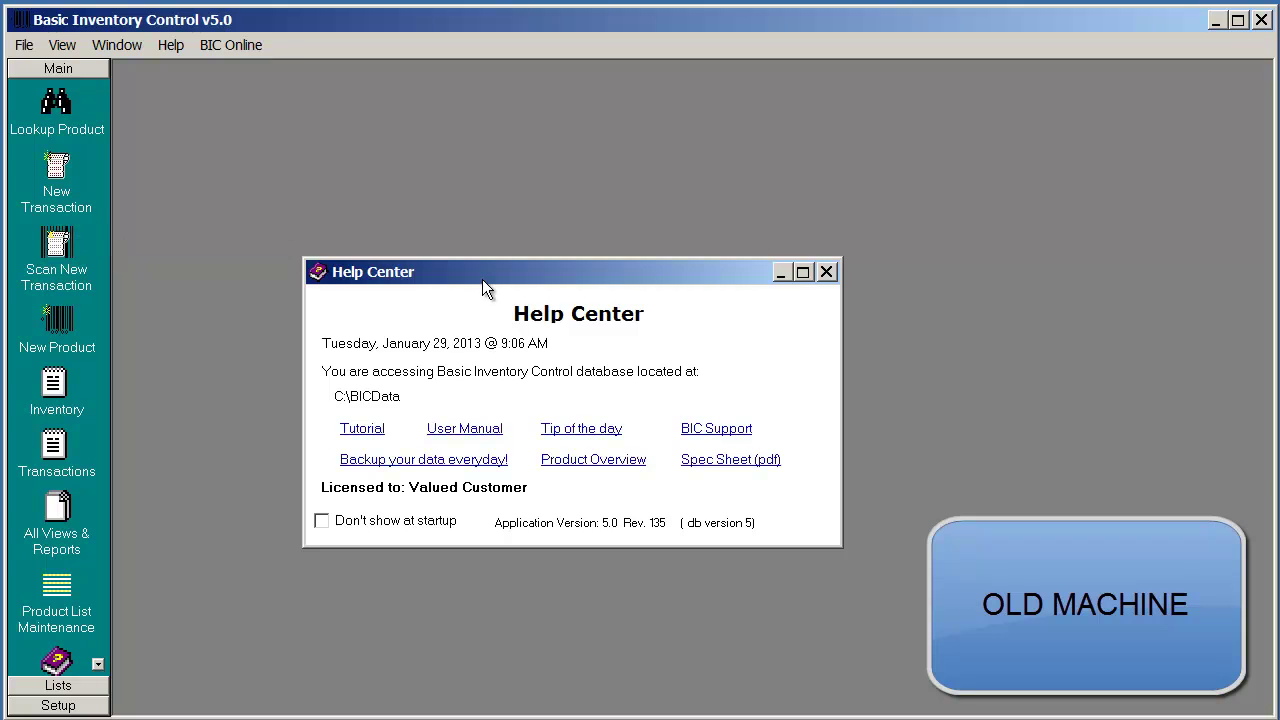
{"action": "left_click_drag", "start_coordinate": [482, 289], "coordinate": [448, 177]}
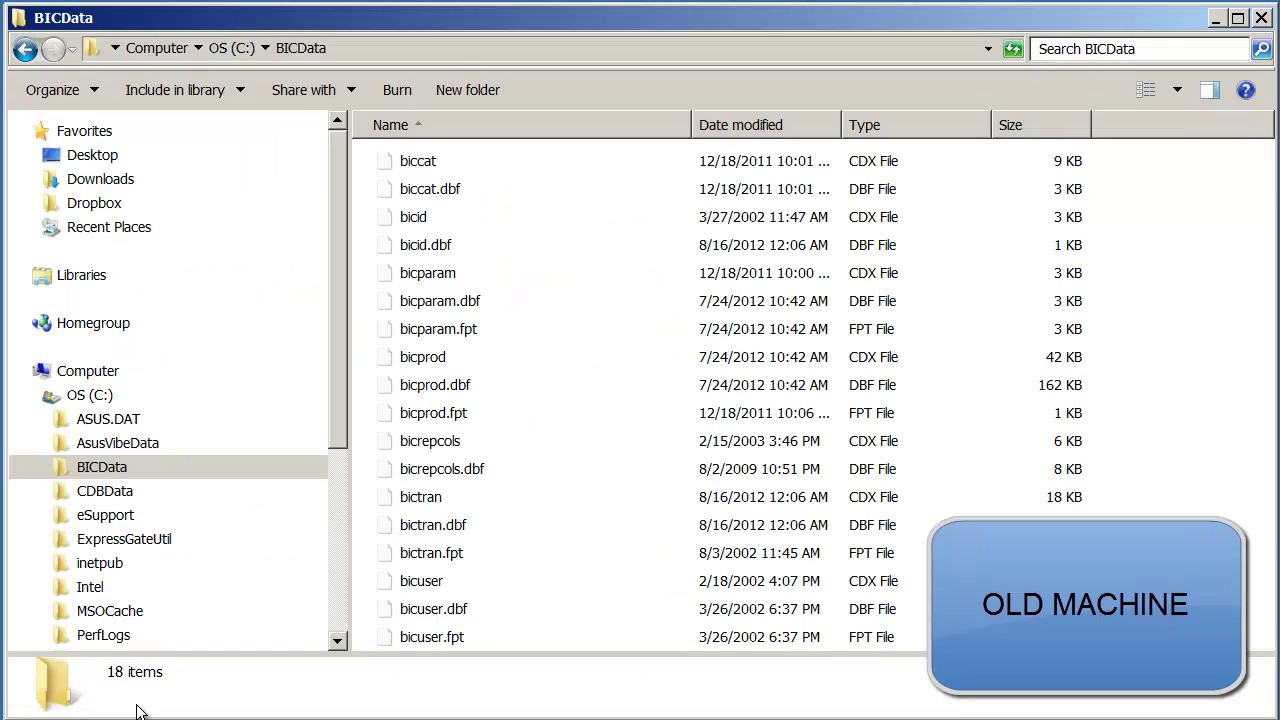
Step: Navigate Windows Explorer to the C:\BICData folder and confirm its path
{"action": "left_click", "coordinate": [357, 48]}
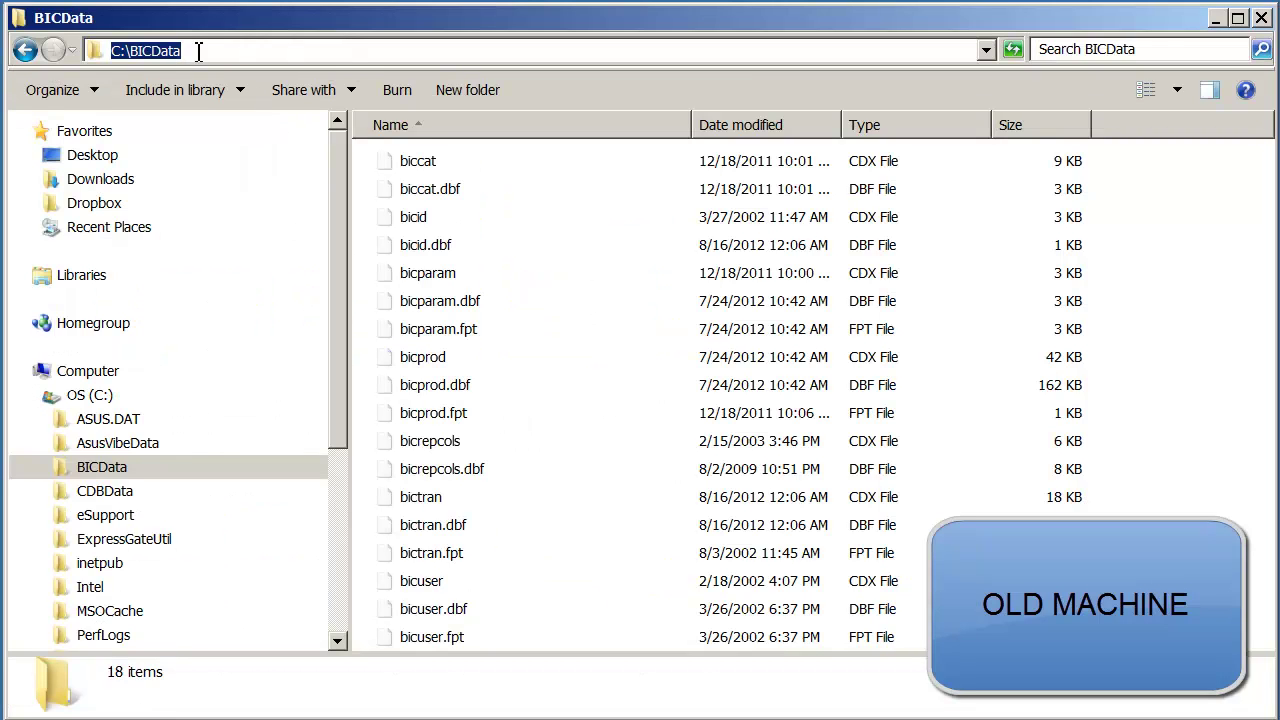
{"action": "left_click", "coordinate": [94, 470]}
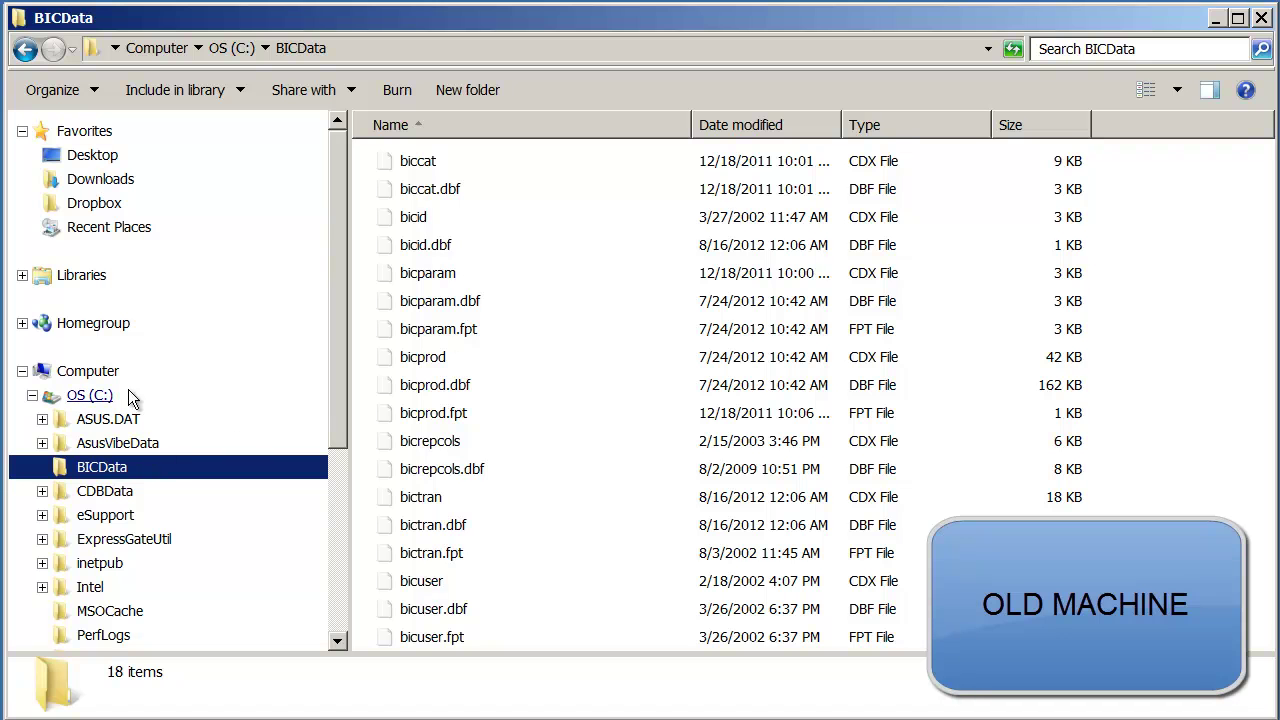
{"action": "left_click", "coordinate": [376, 49]}
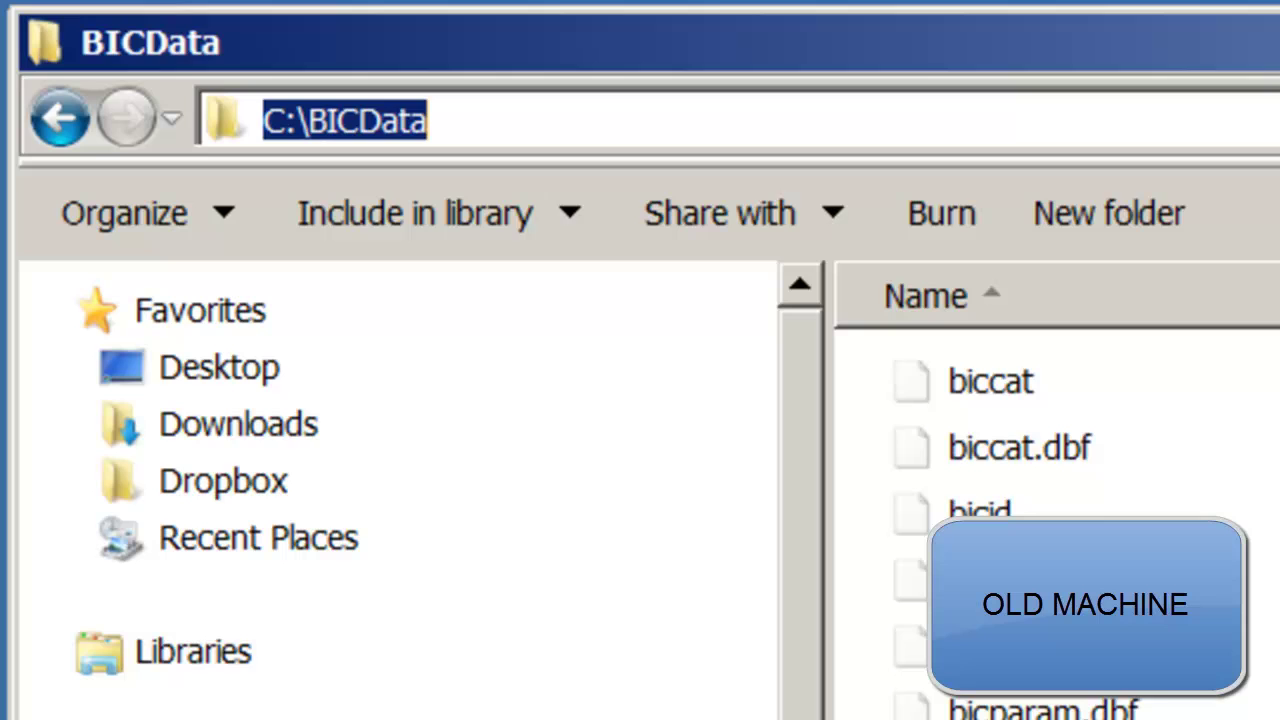
{"action": "left_click", "coordinate": [995, 385]}
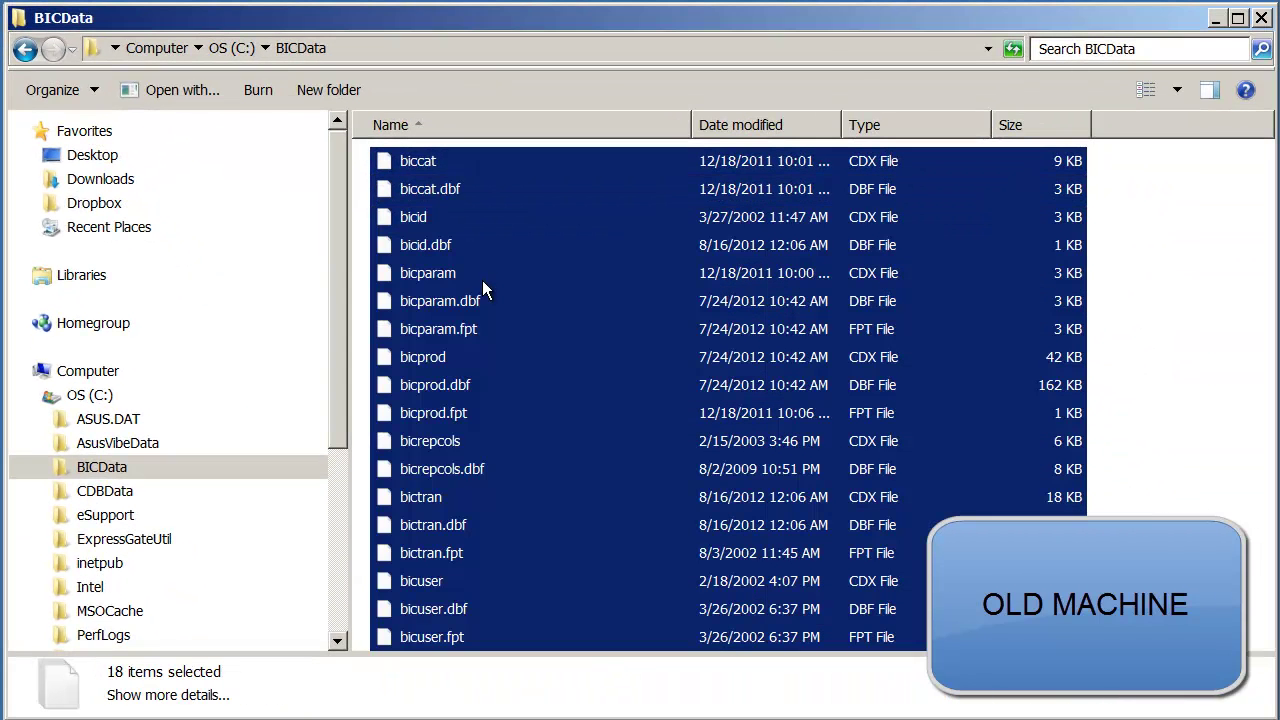
Step: Copy all 18 BICData files and minimize the folder window
{"action": "key", "text": "ctrl+a"}
{"action": "right_click", "coordinate": [464, 307]}
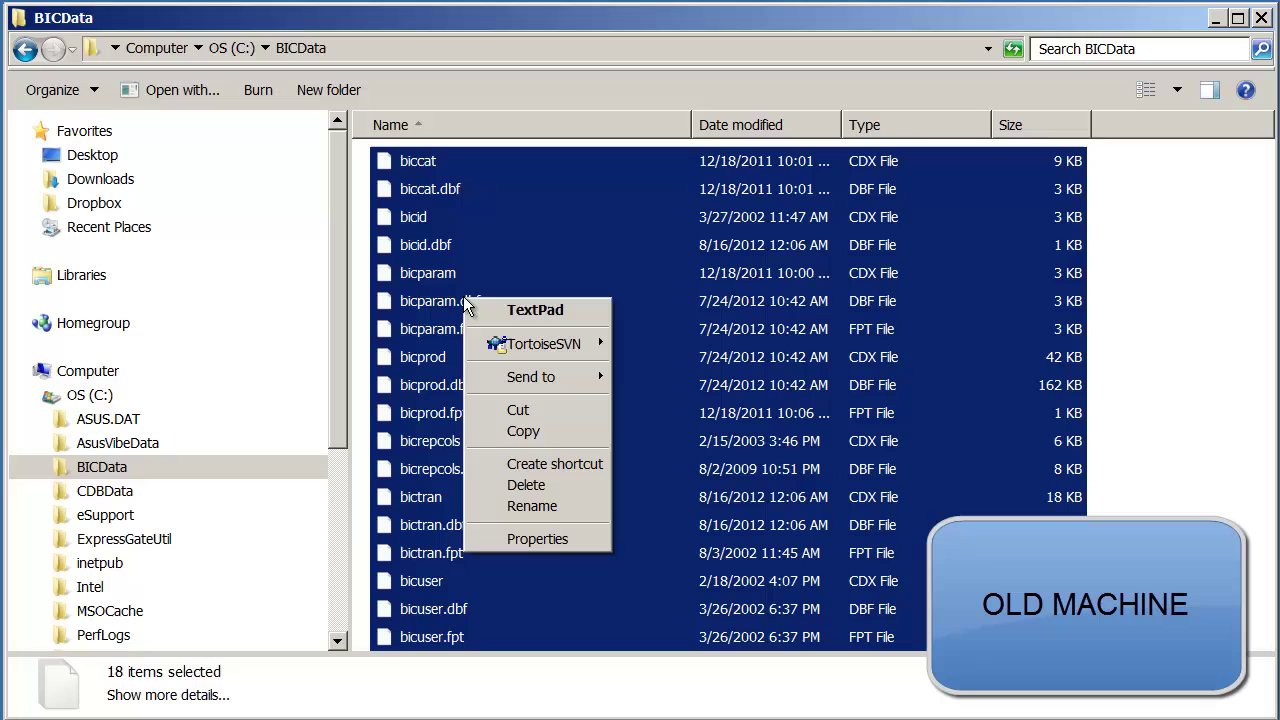
{"action": "left_click", "coordinate": [540, 431]}
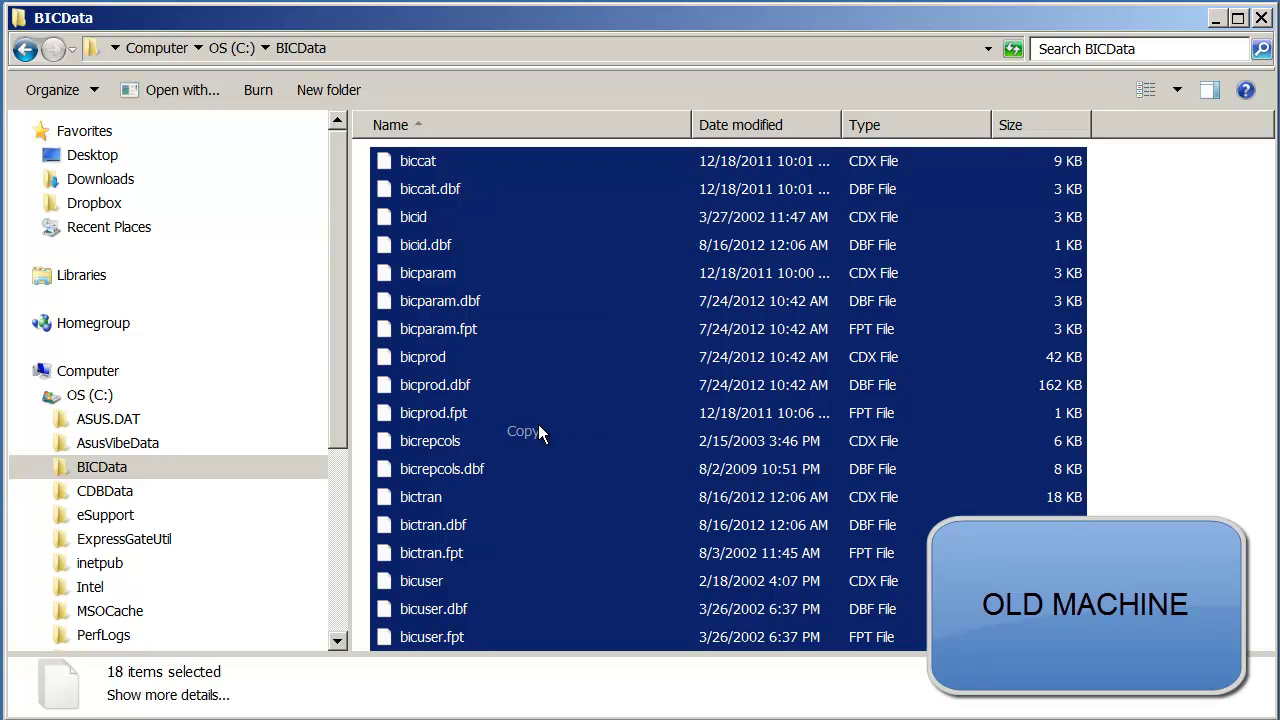
{"action": "left_click", "coordinate": [1123, 719]}
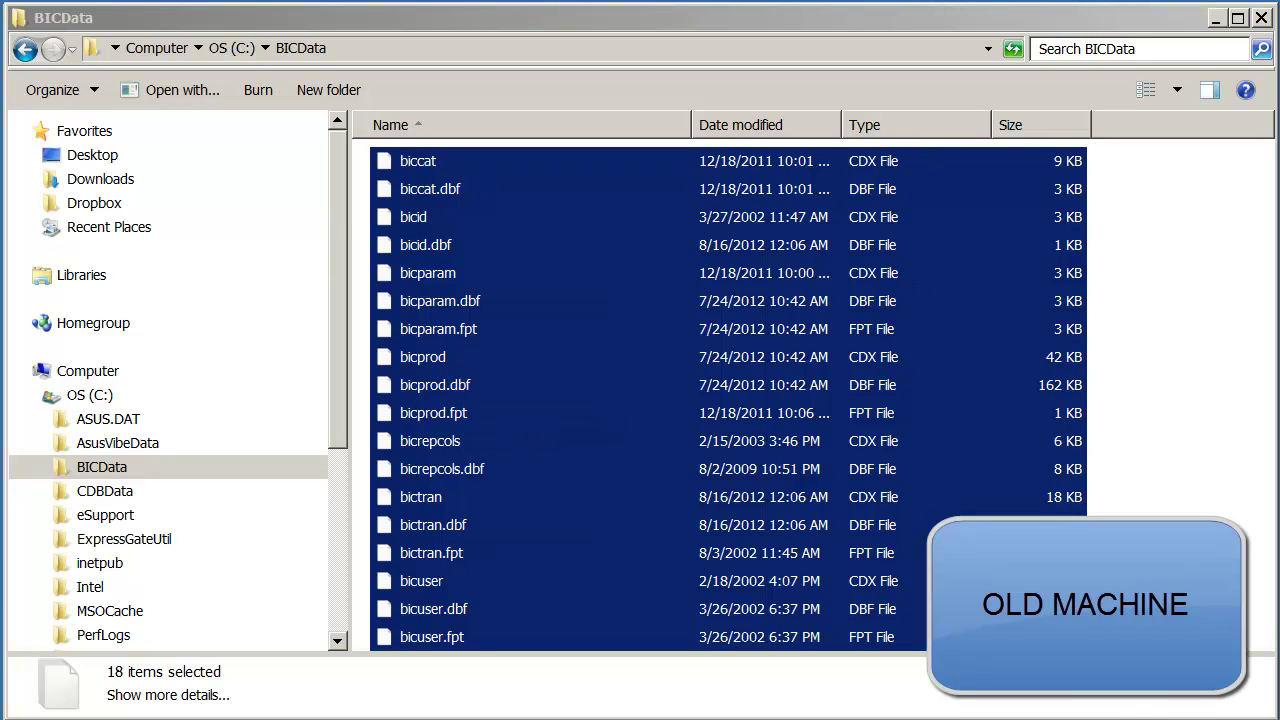
{"action": "left_click", "coordinate": [1216, 22]}
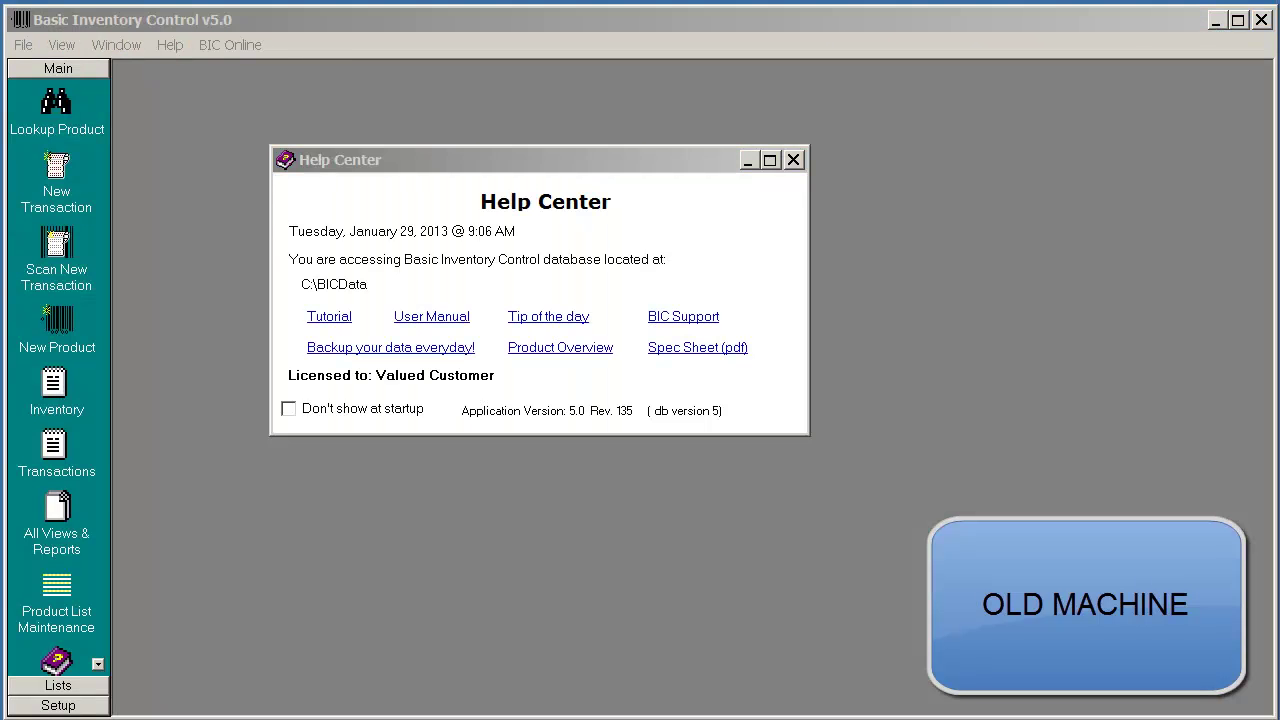
Step: Make a new BICData_Backup folder on drive F: and paste the copied data files inside
{"action": "key", "text": "alt+Tab"}
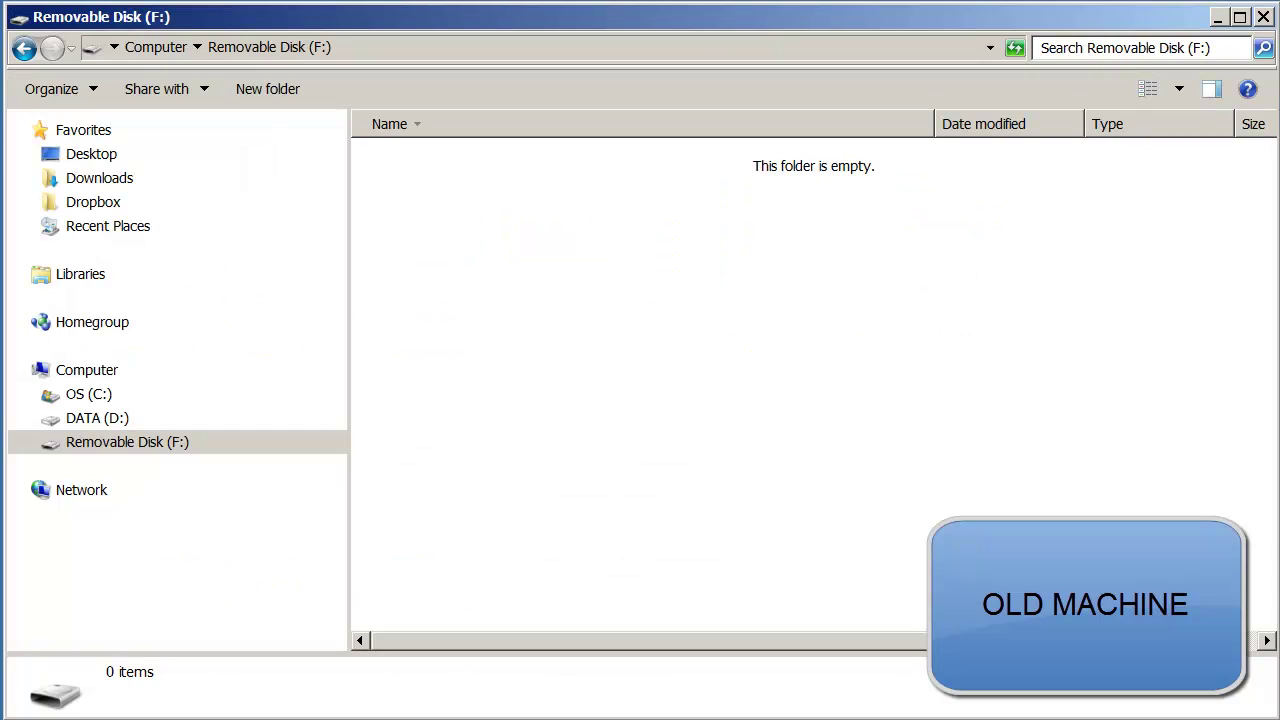
{"action": "left_click", "coordinate": [155, 452]}
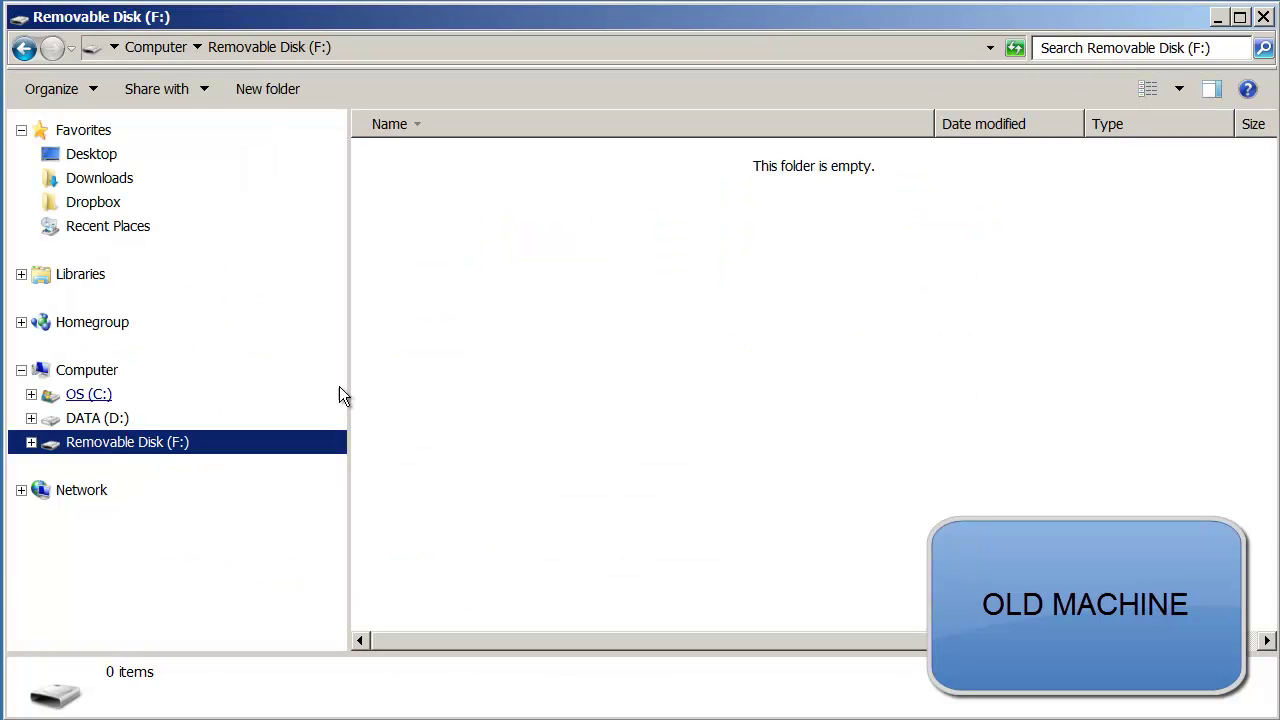
{"action": "right_click", "coordinate": [403, 357]}
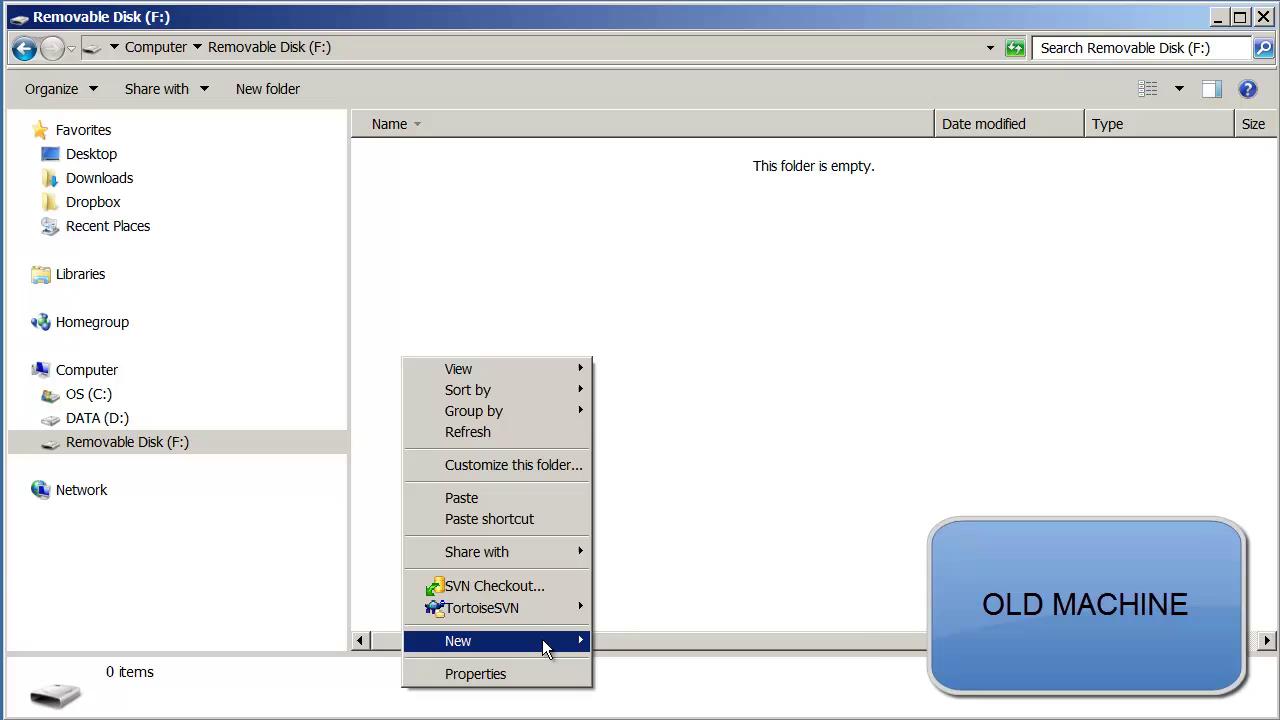
{"action": "mouse_move", "coordinate": [490, 641]}
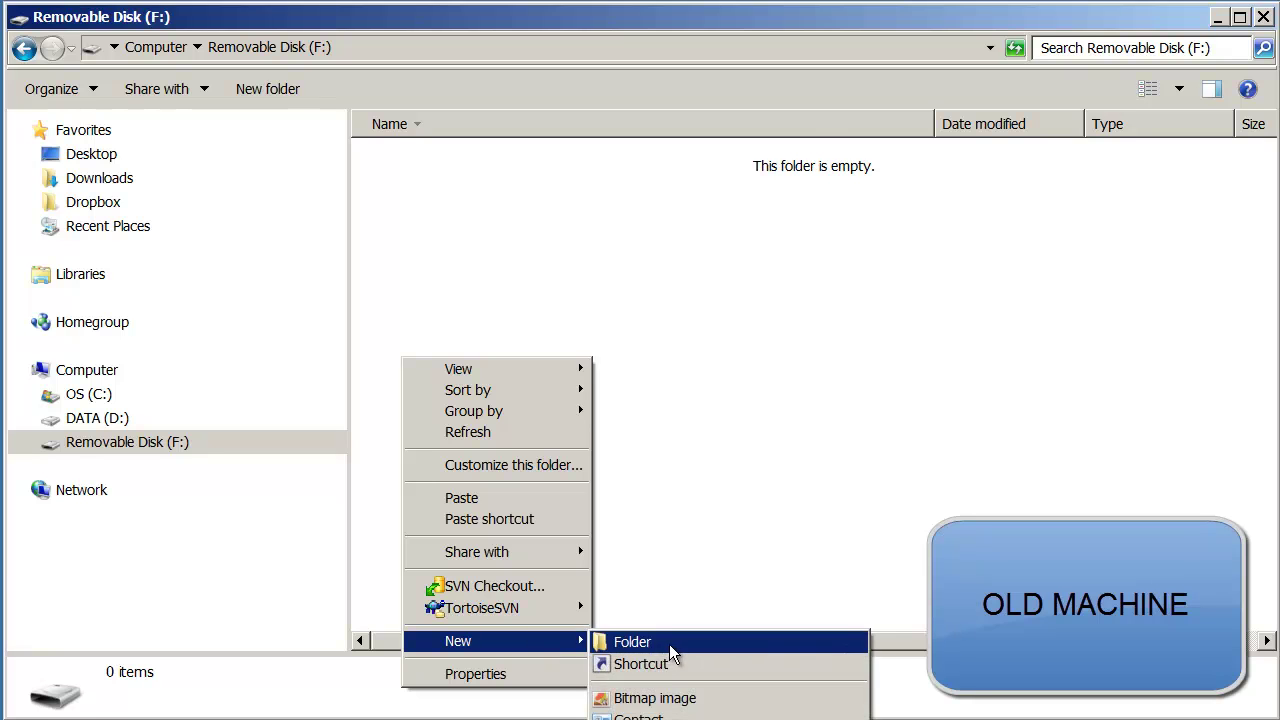
{"action": "left_click", "coordinate": [669, 644]}
{"action": "type", "text": "BICD"}
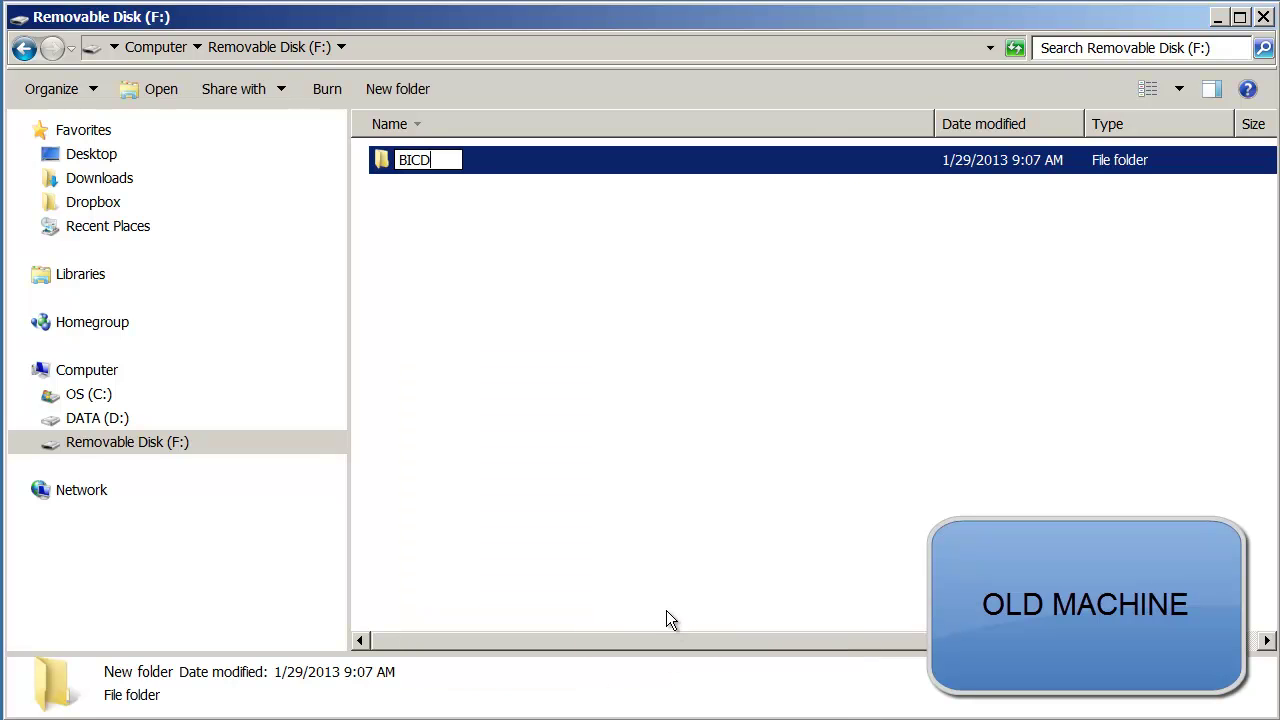
{"action": "type", "text": "ata_bac"}
{"action": "key", "text": "BackSpace"}
{"action": "key", "text": "BackSpace"}
{"action": "key", "text": "BackSpace"}
{"action": "type", "text": "B"}
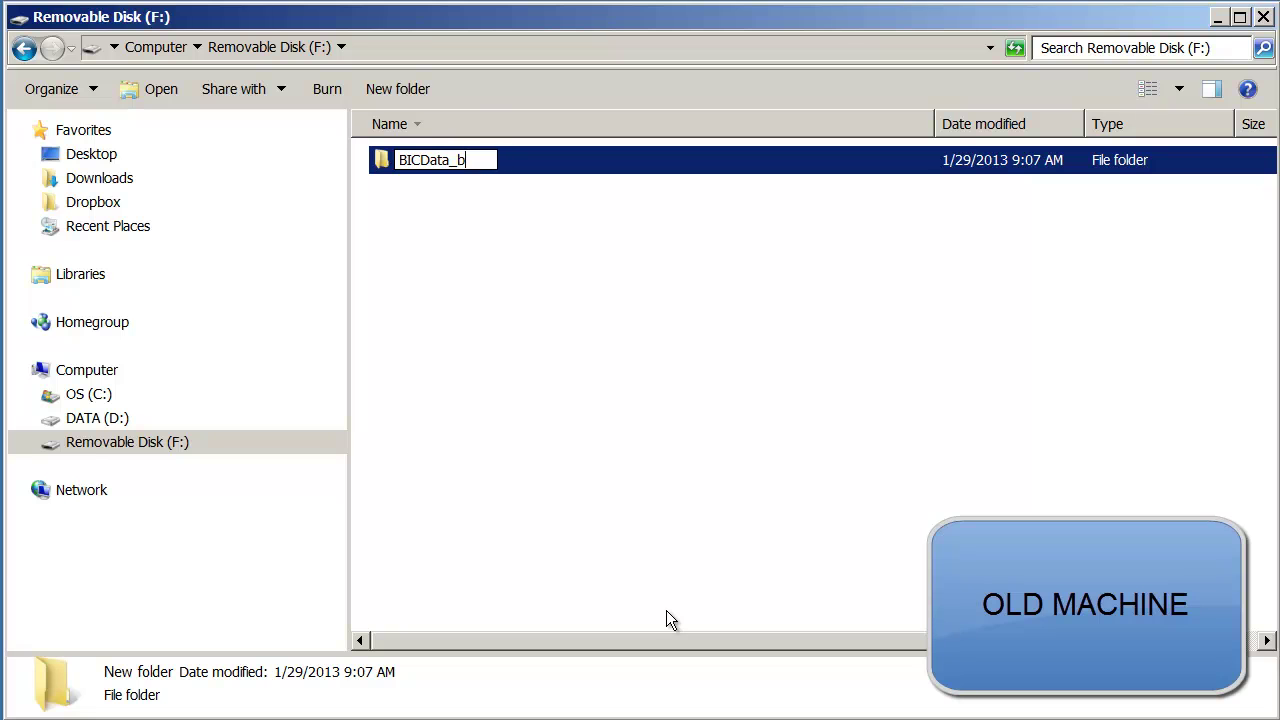
{"action": "type", "text": "ackup"}
{"action": "key", "text": "Return"}
{"action": "key", "text": "Return"}
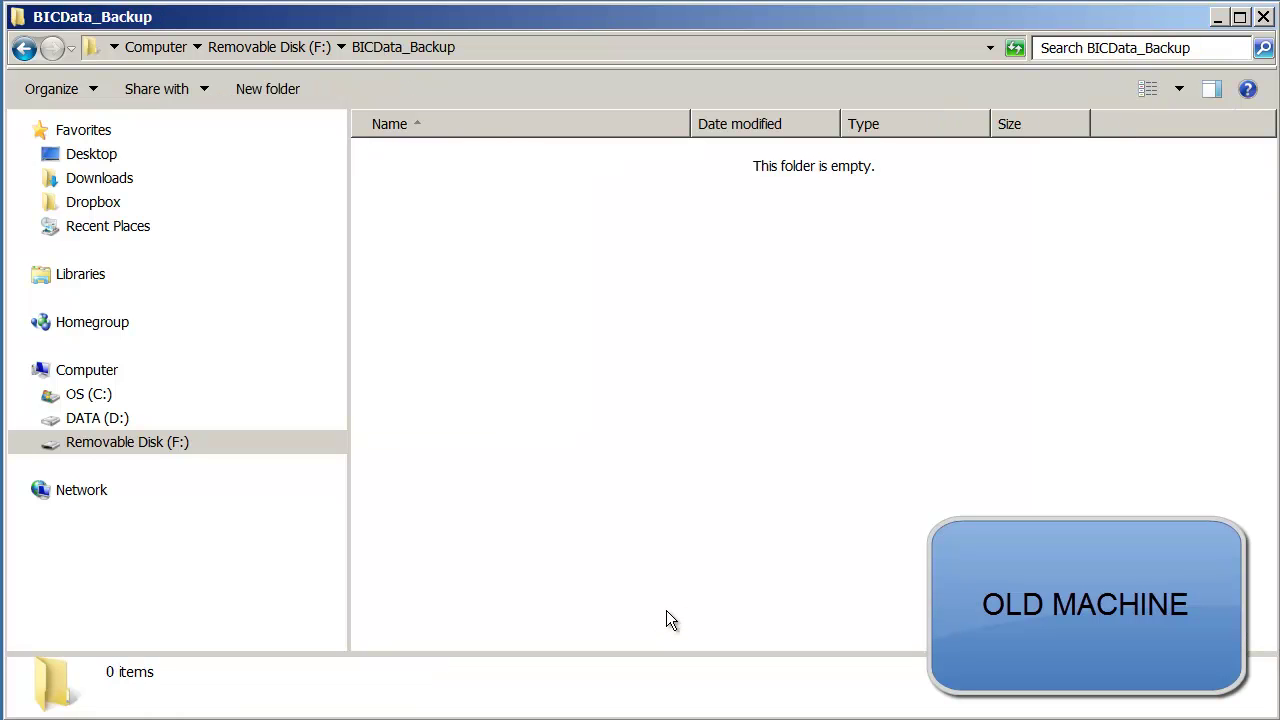
{"action": "right_click", "coordinate": [613, 401]}
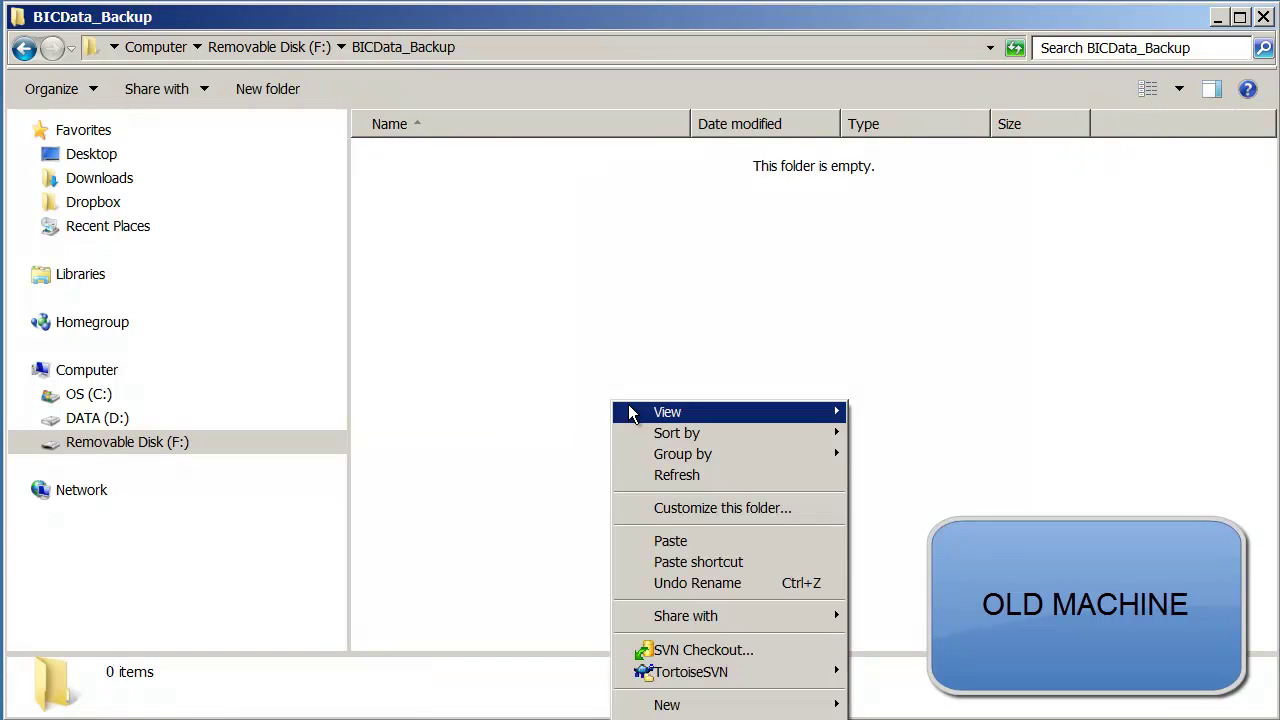
{"action": "left_click", "coordinate": [759, 540]}
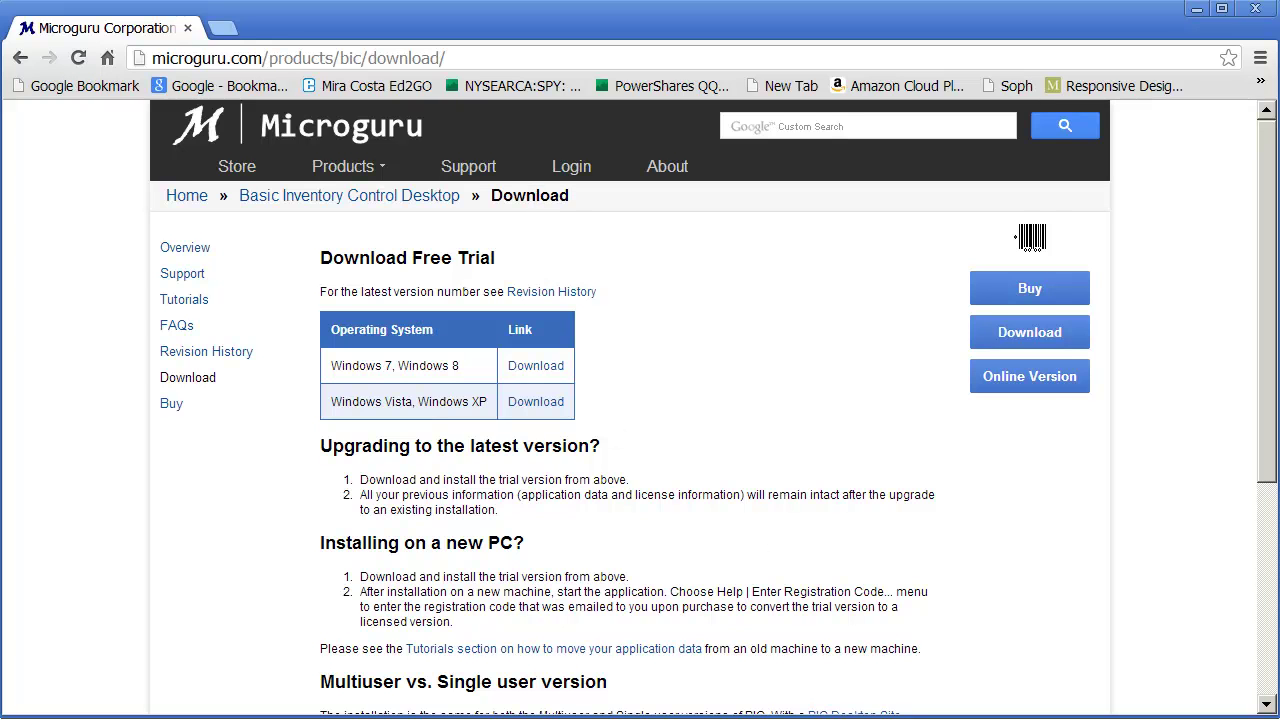
Step: Download the Windows 7 / Windows 8 trial installer from the Microguru BIC Download page
{"action": "left_click", "coordinate": [536, 366]}
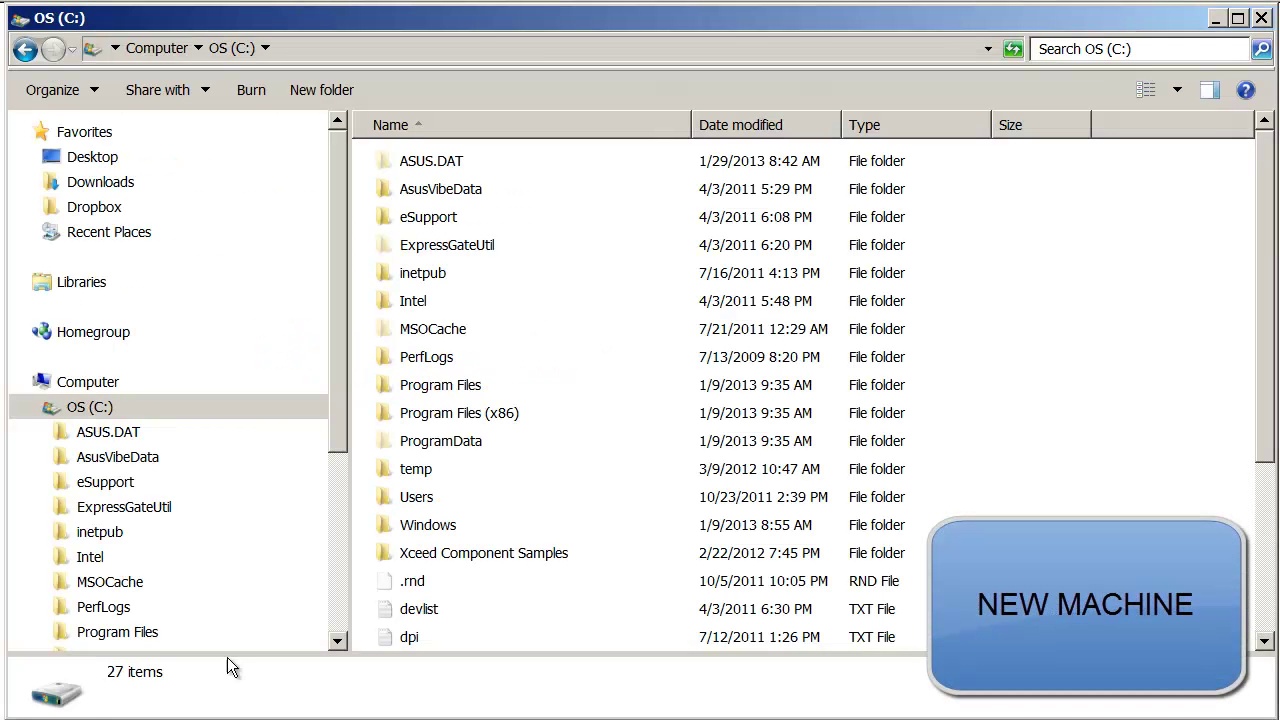
Step: Create a new folder named BICData on the C drive
{"action": "left_click", "coordinate": [89, 407]}
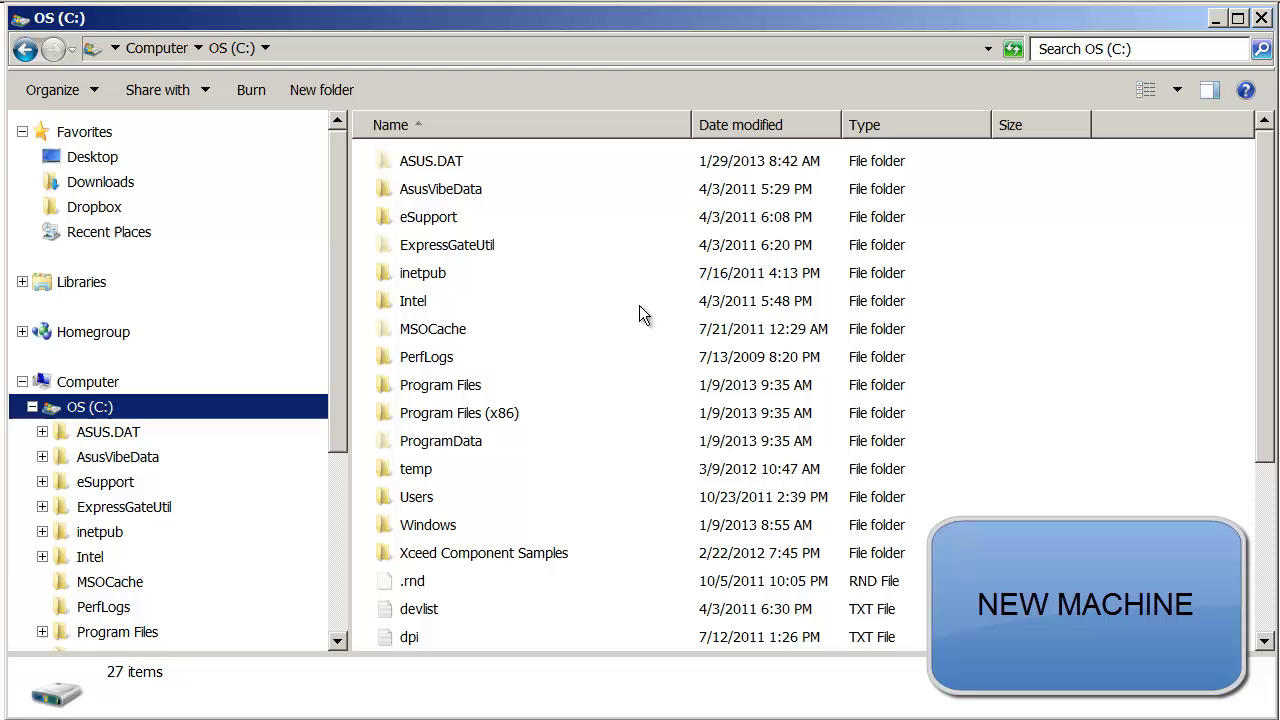
{"action": "right_click", "coordinate": [592, 306]}
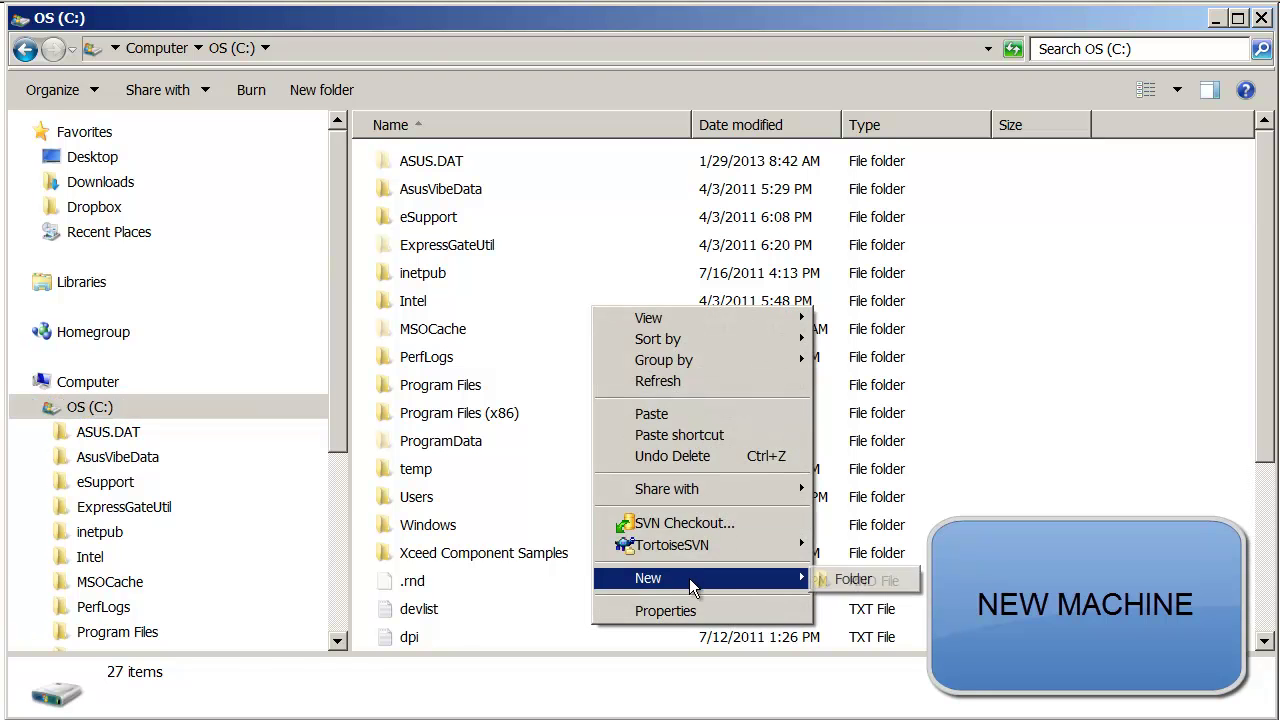
{"action": "left_click", "coordinate": [875, 580]}
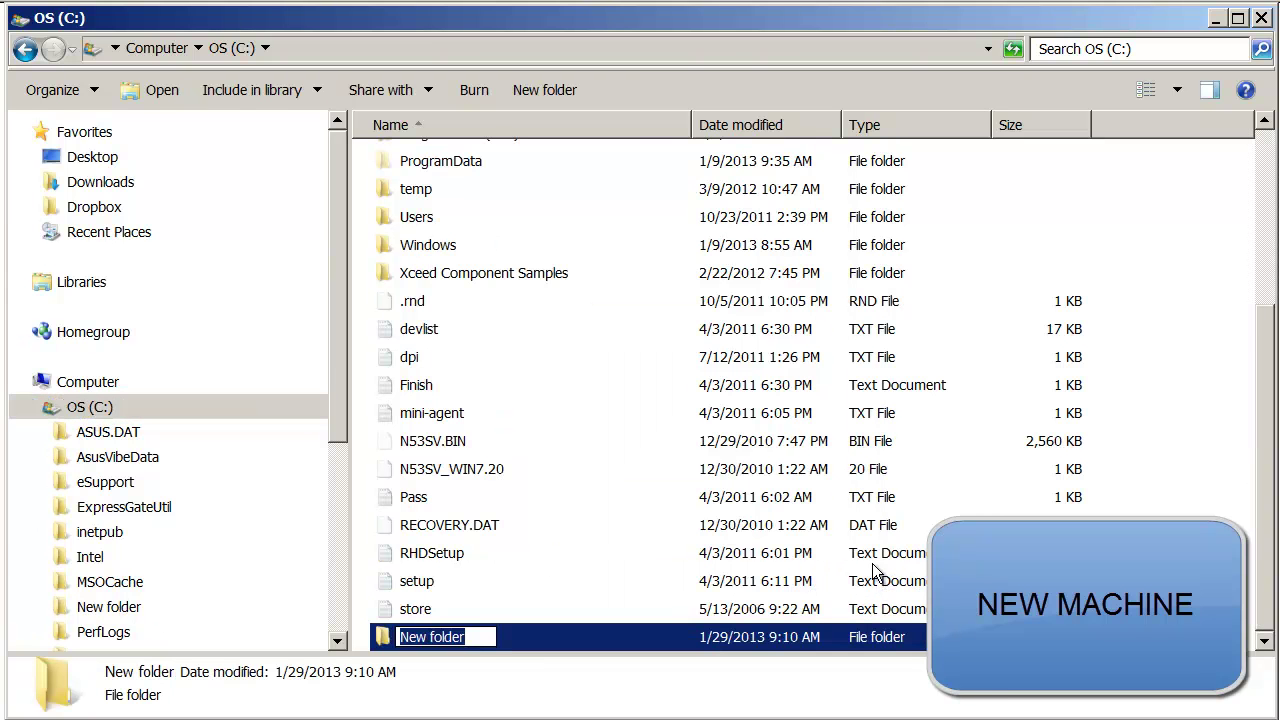
{"action": "type", "text": "BICDt"}
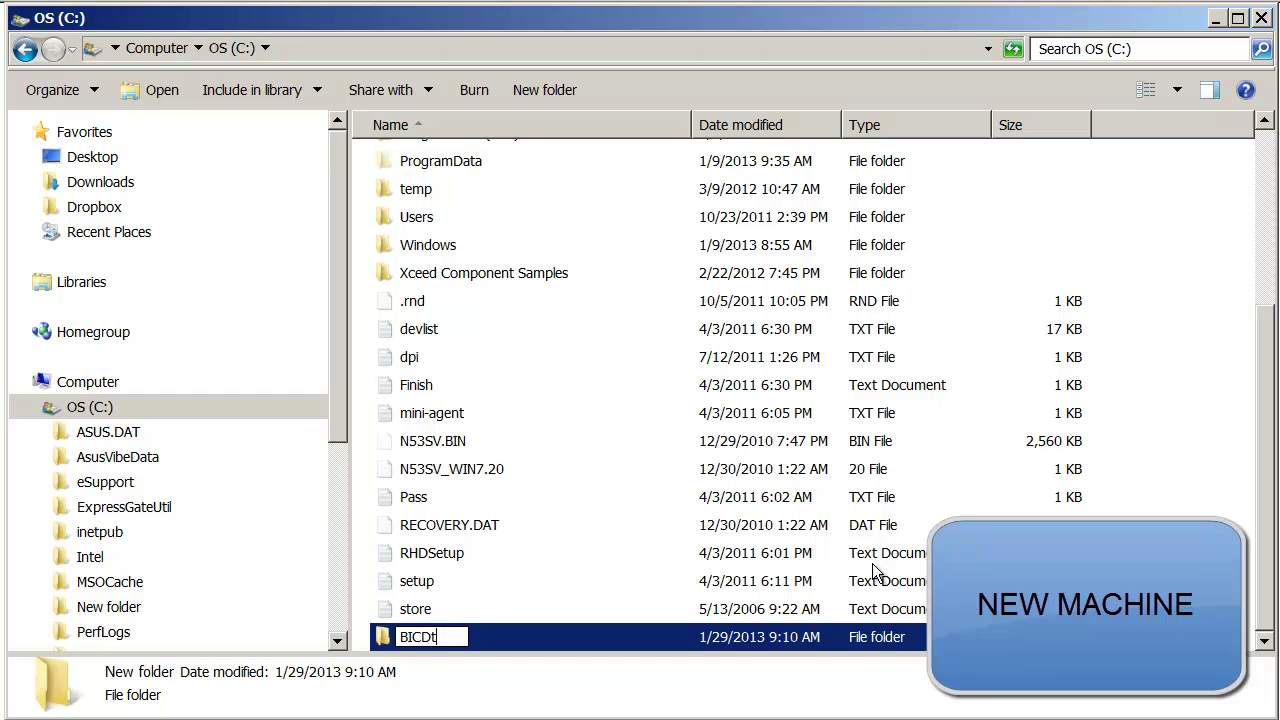
{"action": "type", "text": "ata"}
{"action": "key", "text": "Return"}
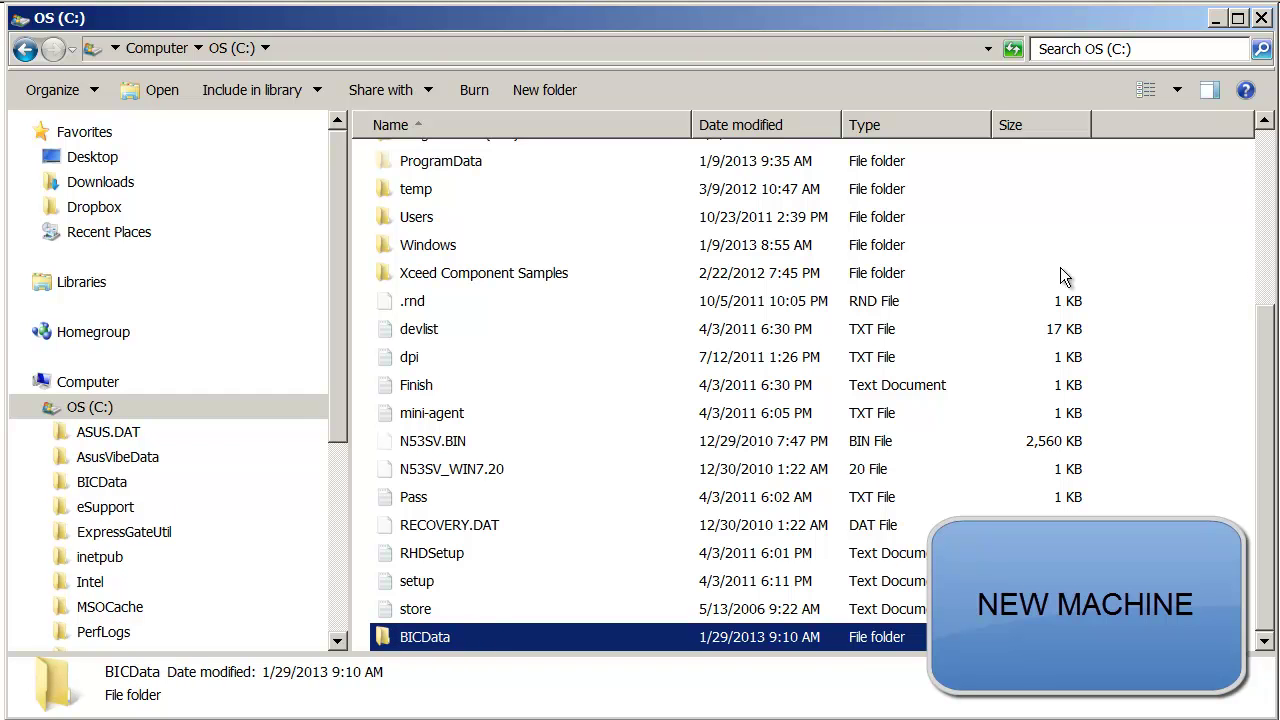
Step: Copy all 18 files from F:\BICData_Backup
{"action": "left_click_drag", "start_coordinate": [331, 420], "coordinate": [330, 586]}
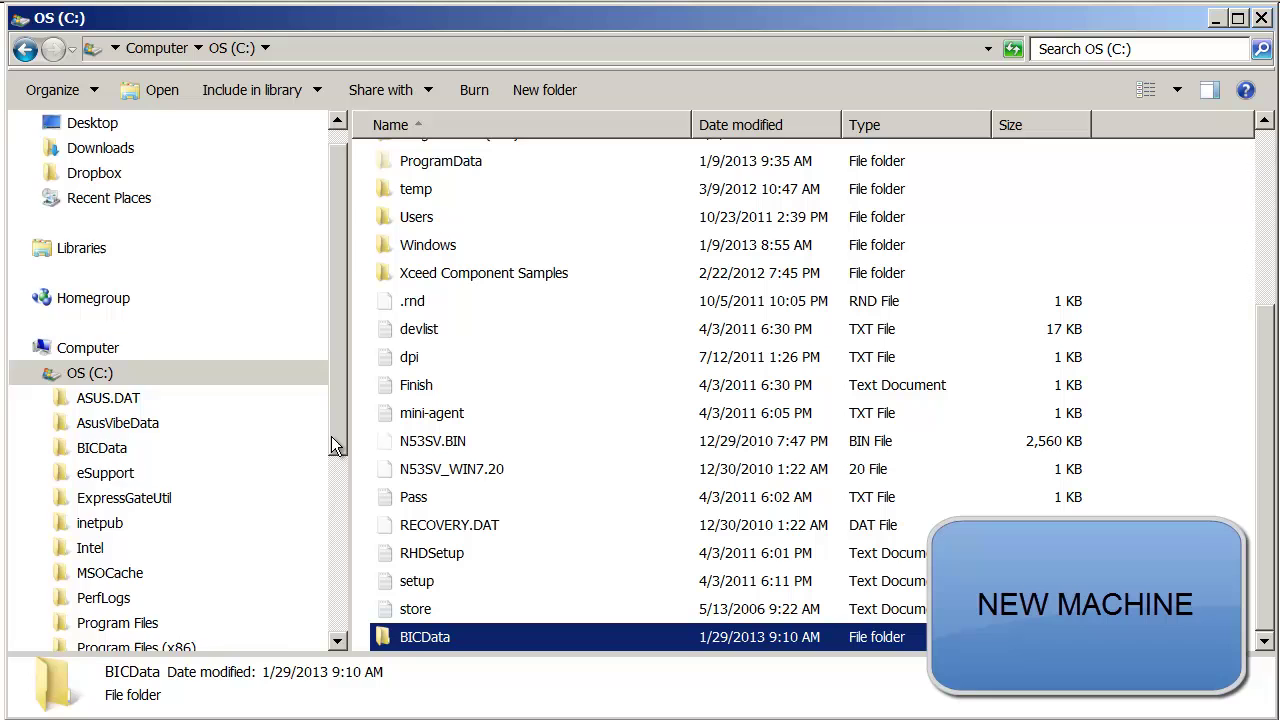
{"action": "left_click", "coordinate": [139, 577]}
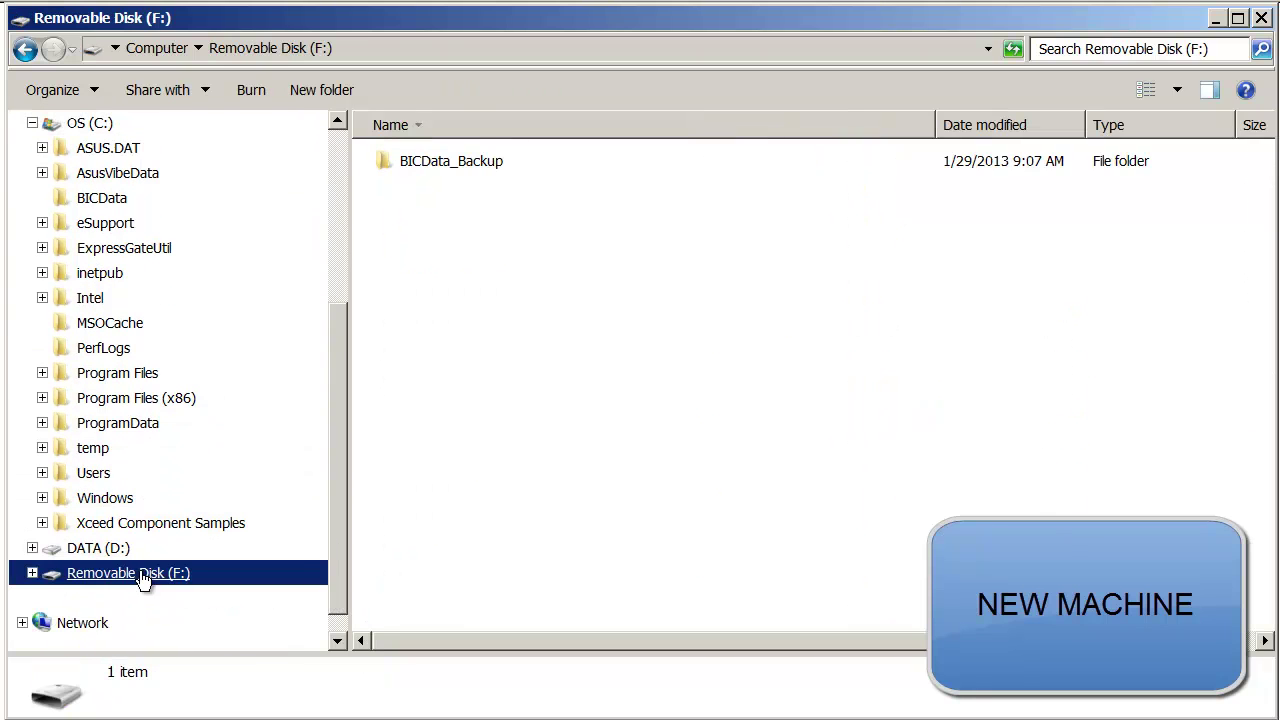
{"action": "double_click", "coordinate": [465, 165]}
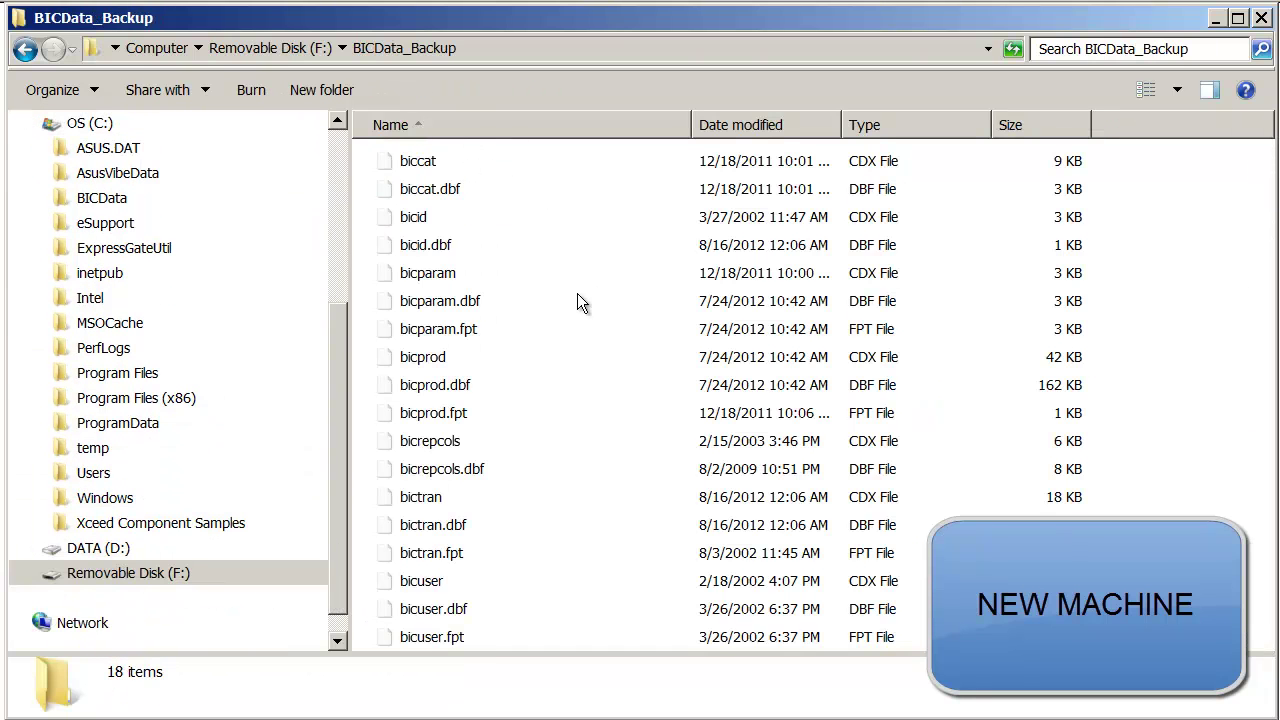
{"action": "right_click", "coordinate": [623, 378]}
{"action": "left_click", "coordinate": [579, 354]}
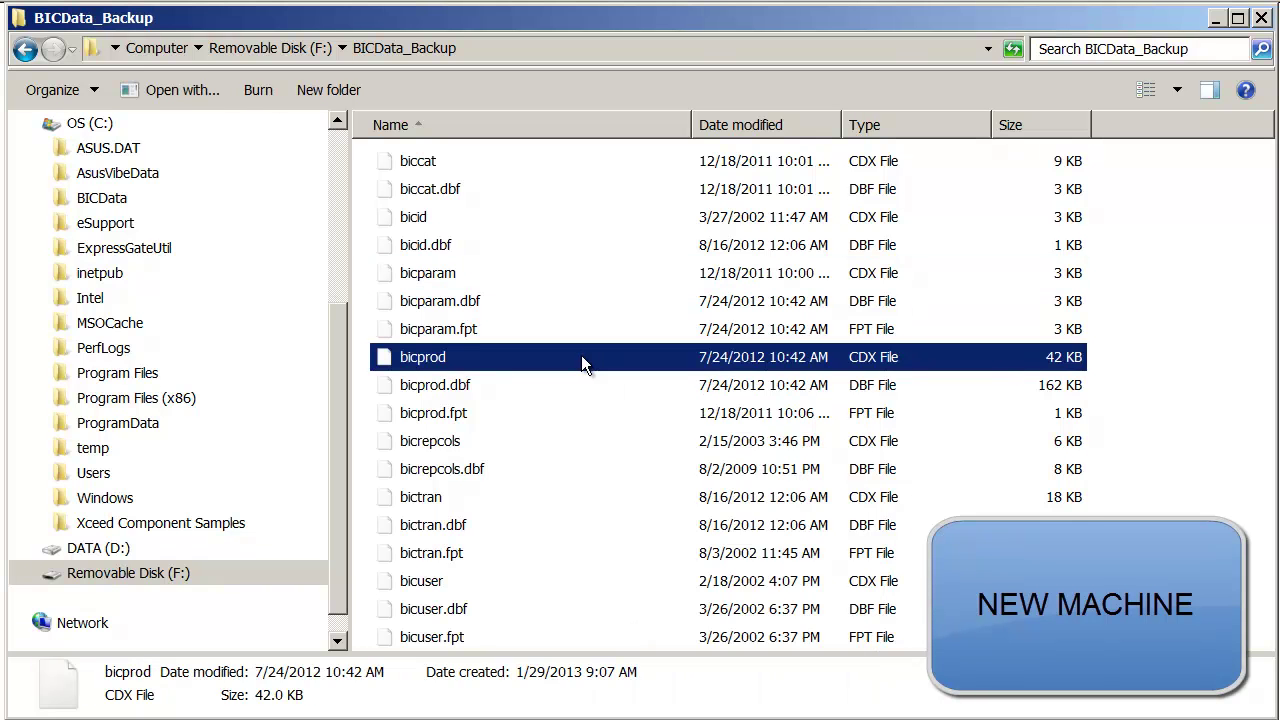
{"action": "key", "text": "ctrl+a"}
{"action": "right_click", "coordinate": [584, 350]}
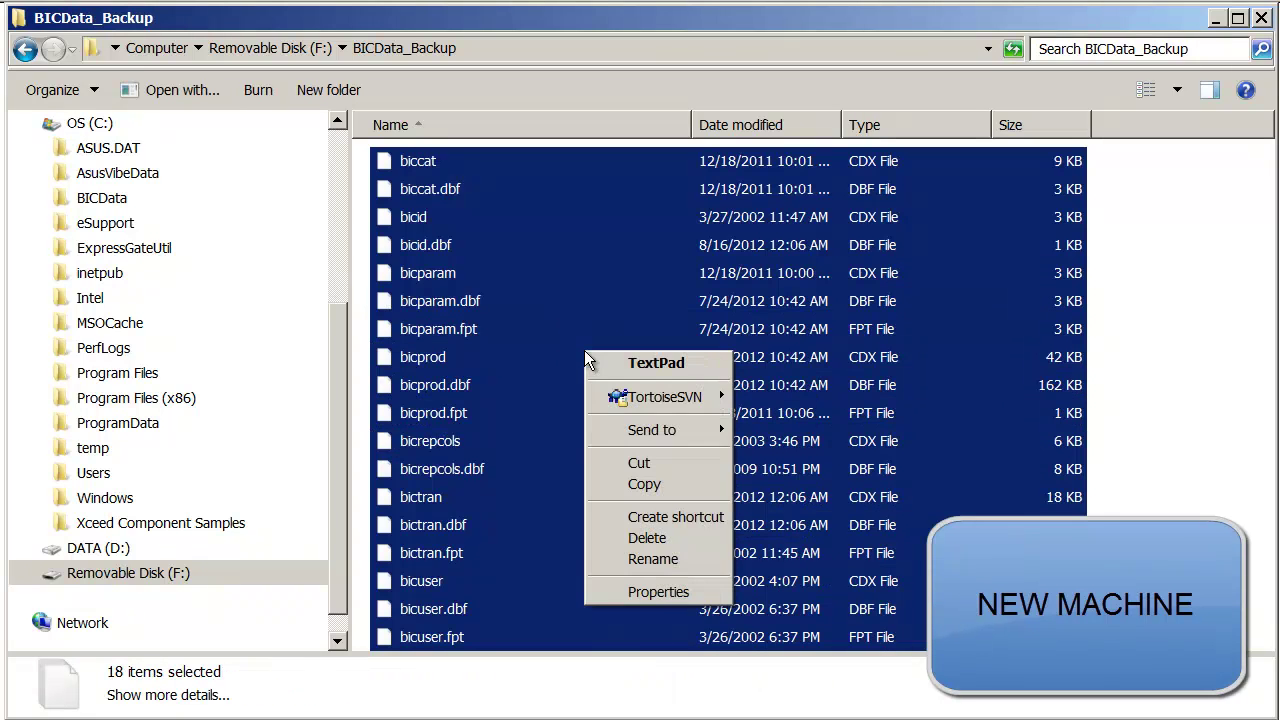
{"action": "left_click", "coordinate": [630, 486]}
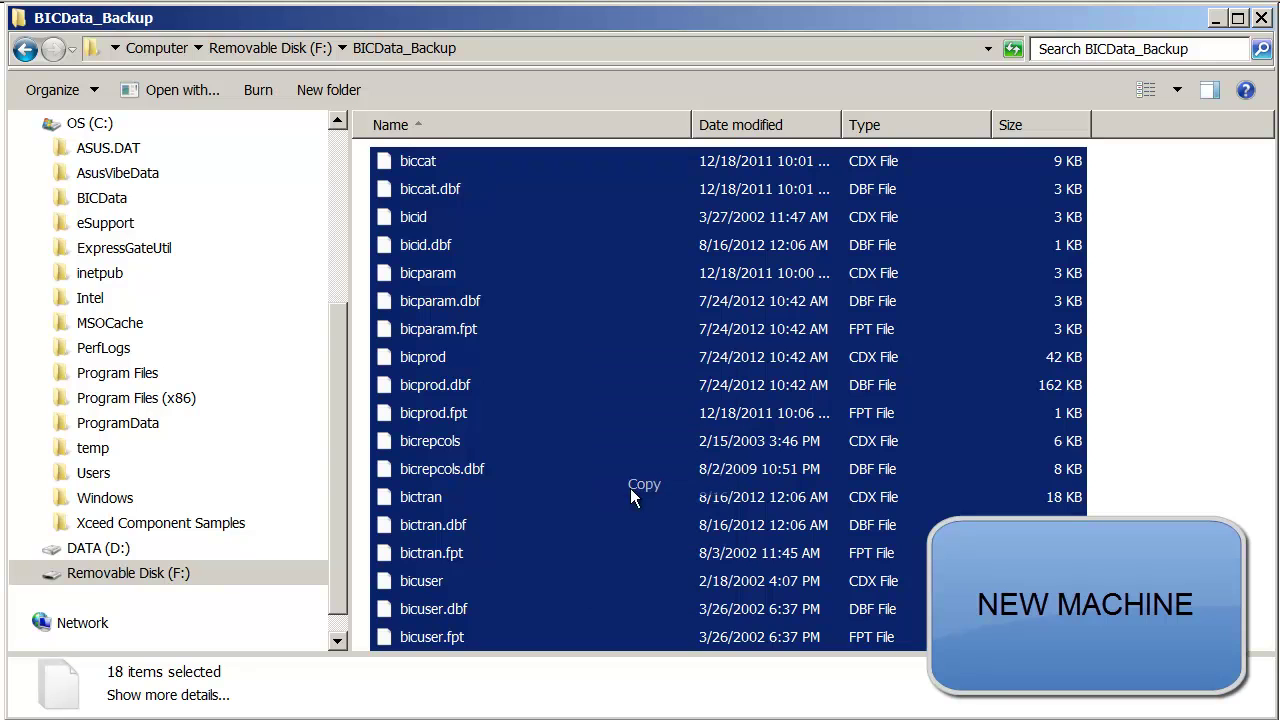
Step: Paste the 18 copied files into C:\BICData
{"action": "left_click", "coordinate": [118, 202]}
{"action": "right_click", "coordinate": [561, 283]}
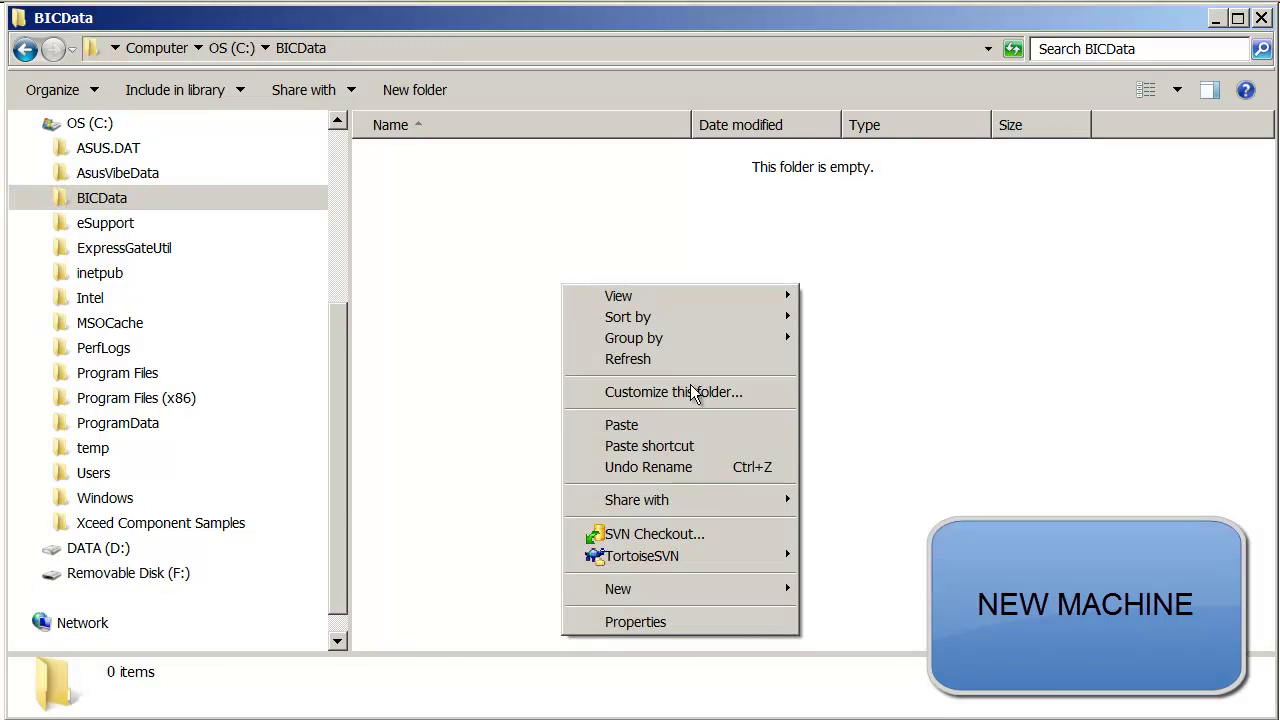
{"action": "left_click", "coordinate": [699, 426]}
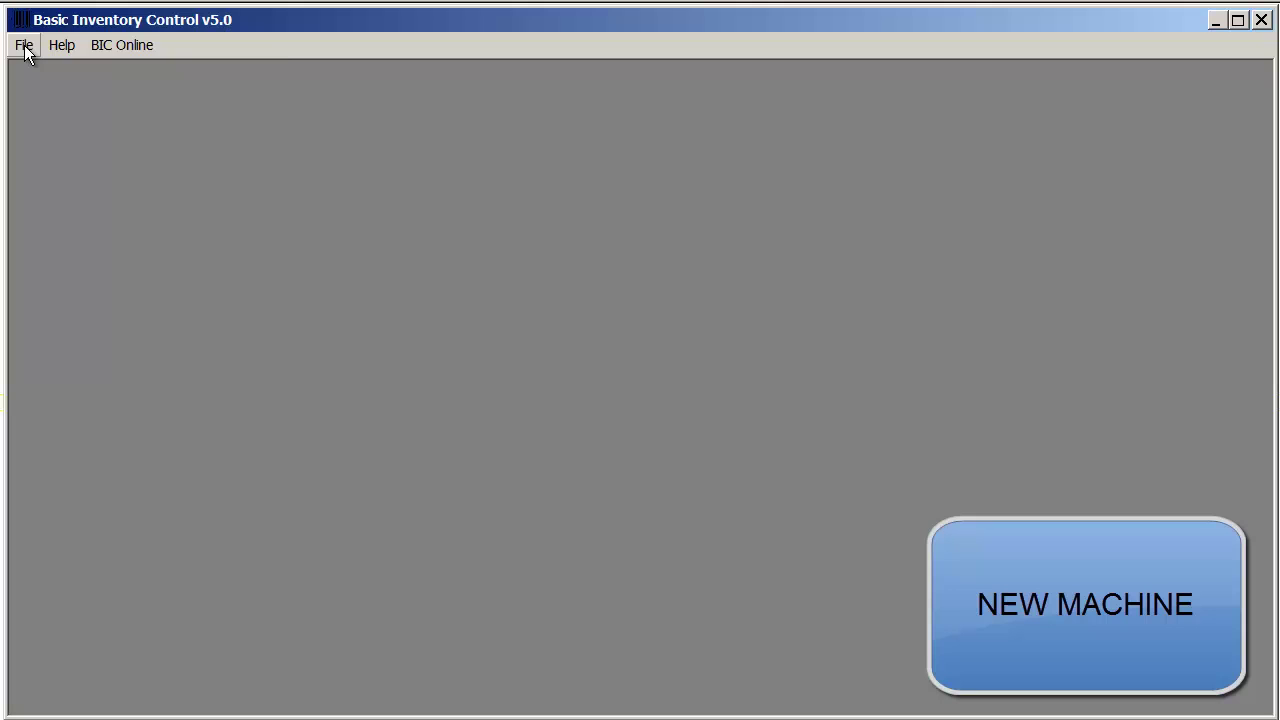
Step: Open the C:\BICData database via File > Open Database and view the 269-product inventory
{"action": "left_click", "coordinate": [24, 45]}
{"action": "left_click", "coordinate": [36, 92]}
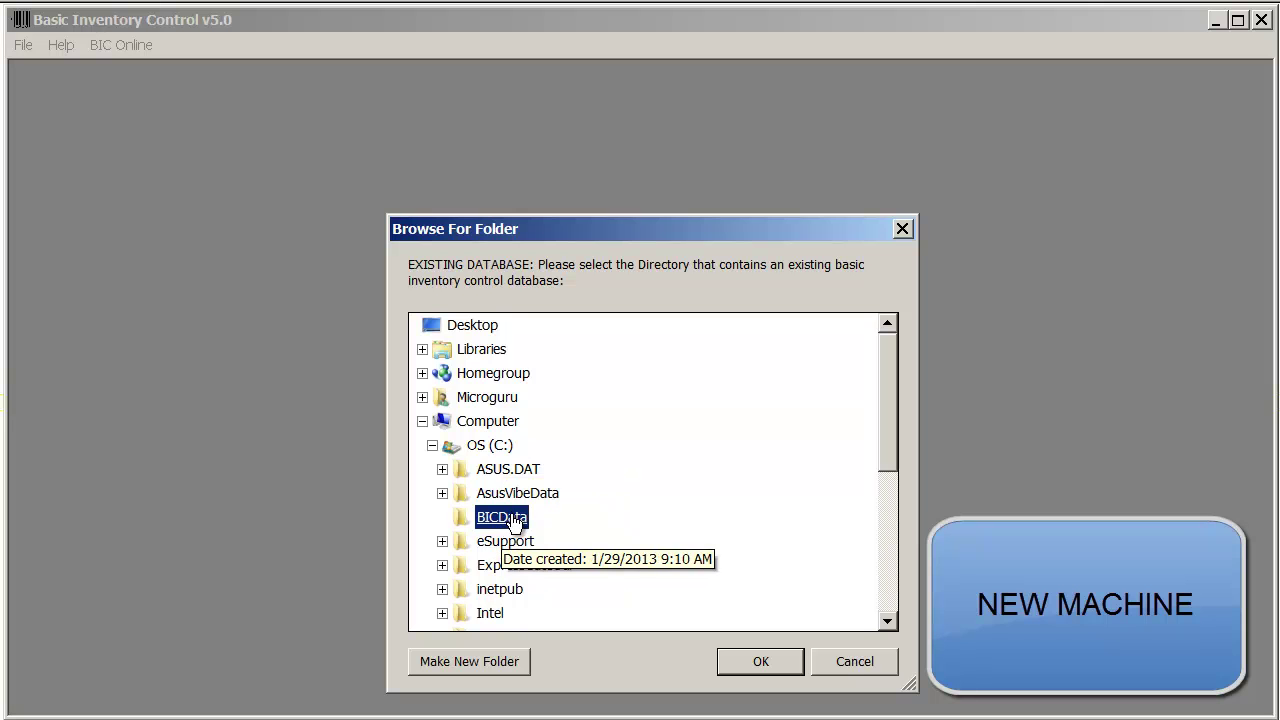
{"action": "left_click", "coordinate": [788, 670]}
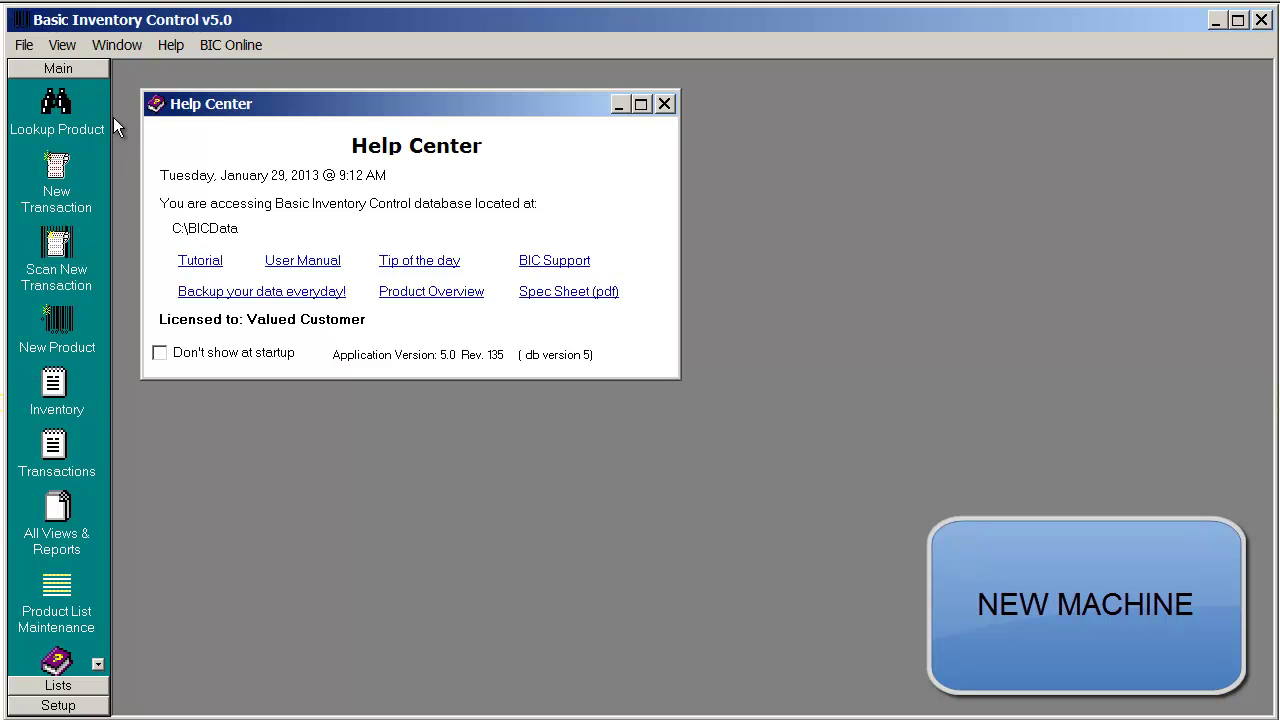
{"action": "left_click", "coordinate": [57, 394]}
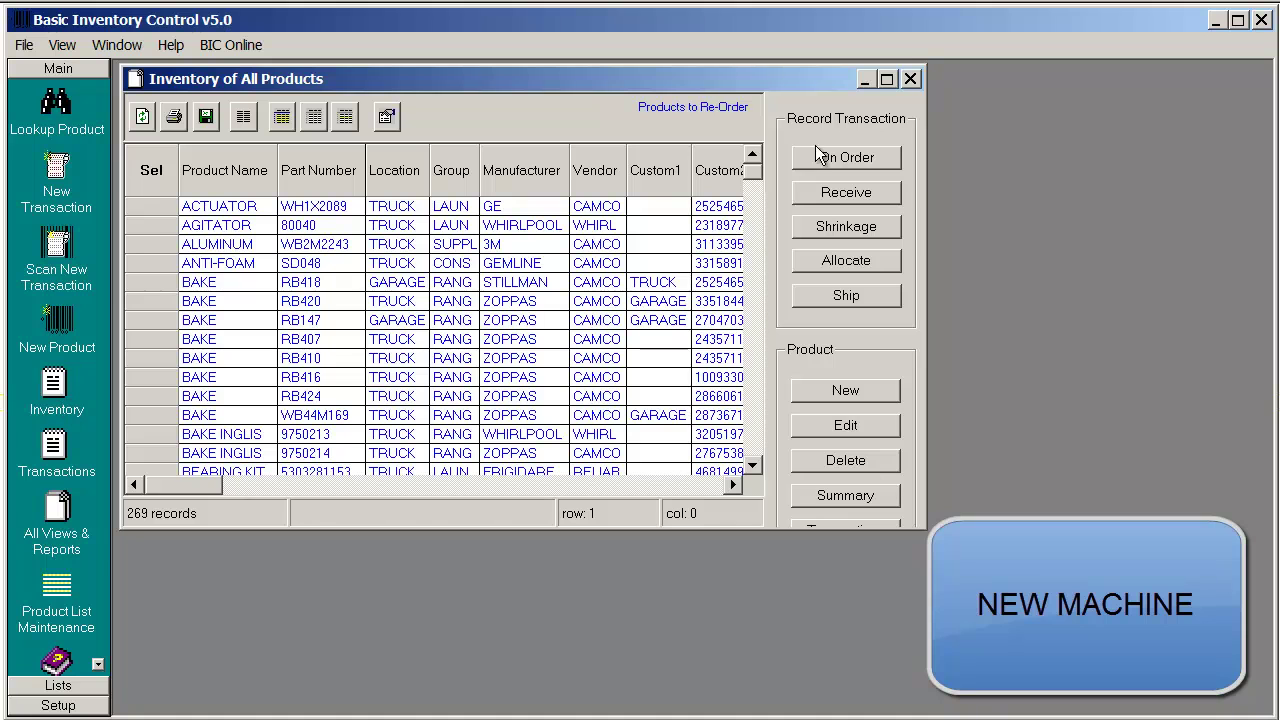
Step: Minimize the Inventory window, open Help > Enter Registration Code, centre it, then cancel
{"action": "left_click", "coordinate": [864, 80]}
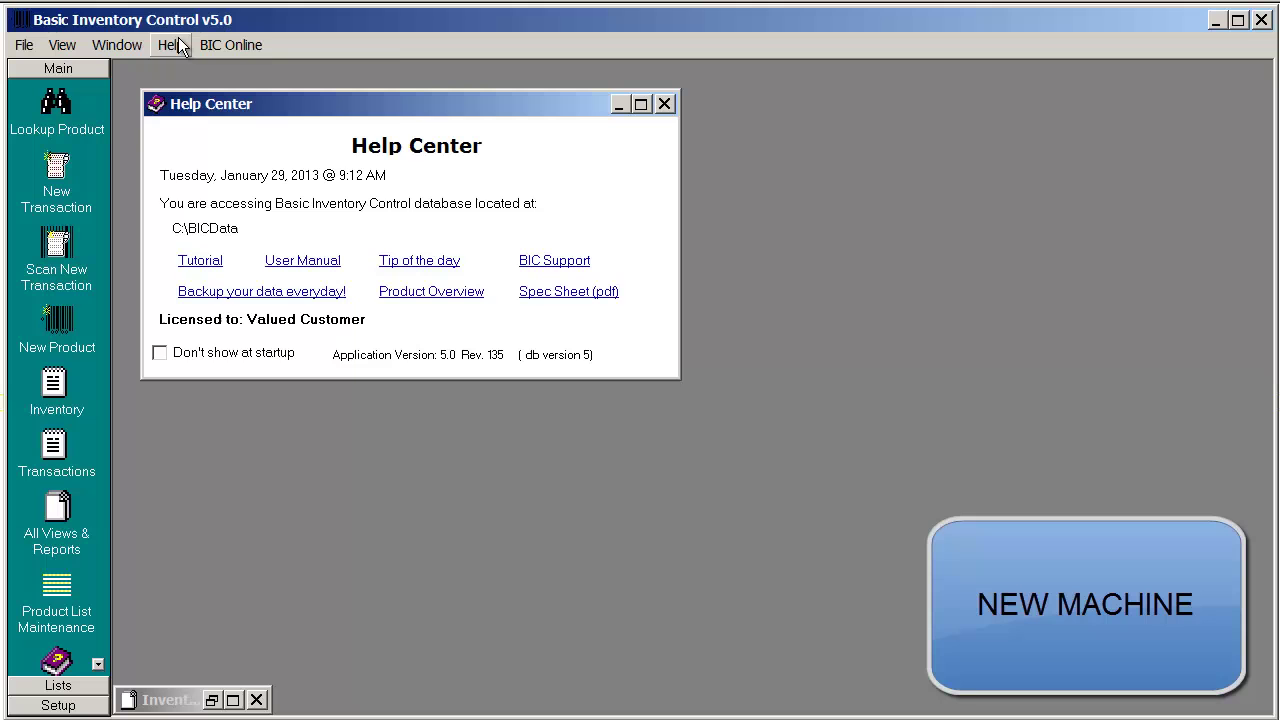
{"action": "left_click", "coordinate": [172, 46]}
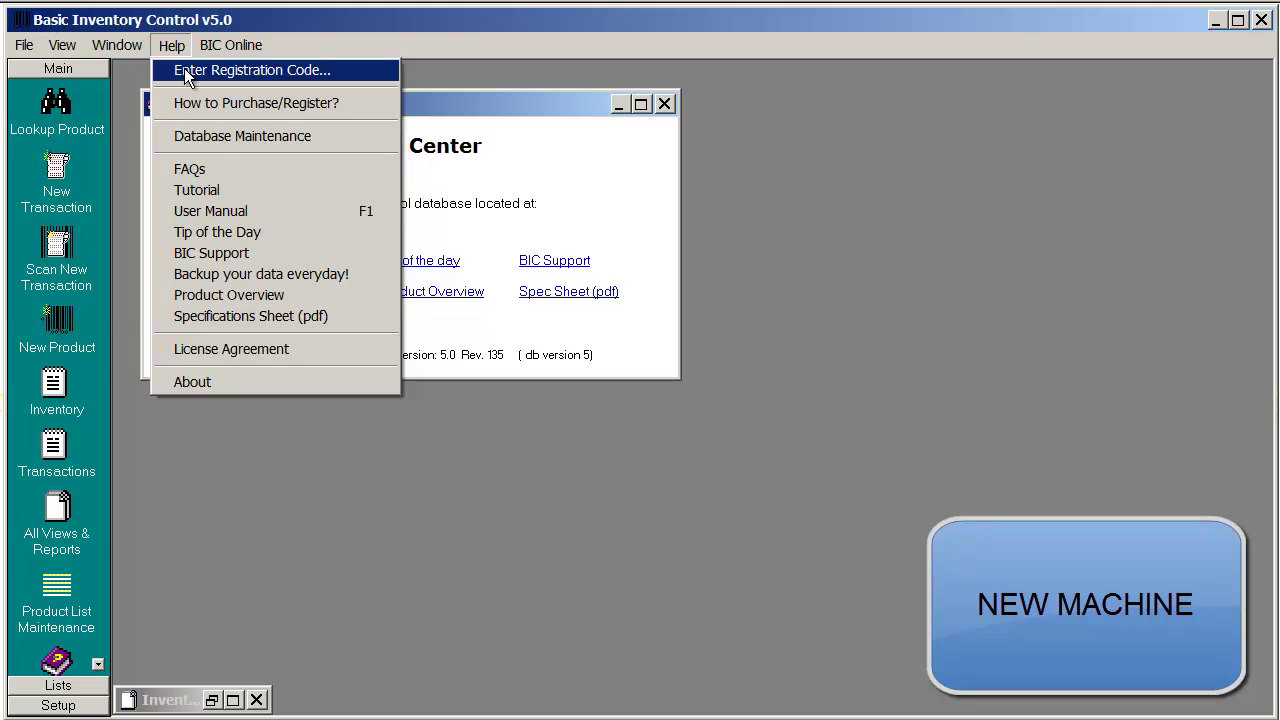
{"action": "left_click", "coordinate": [184, 70]}
{"action": "left_click_drag", "start_coordinate": [175, 142], "coordinate": [591, 185]}
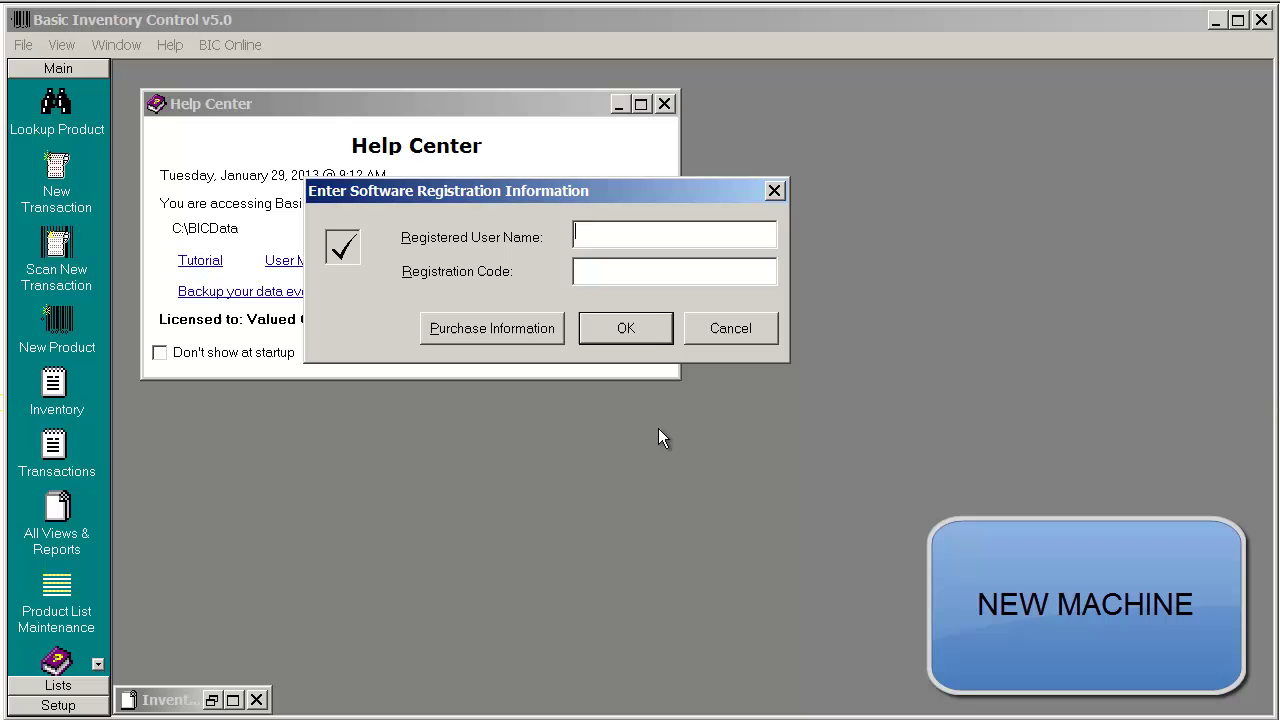
{"action": "left_click", "coordinate": [757, 340]}
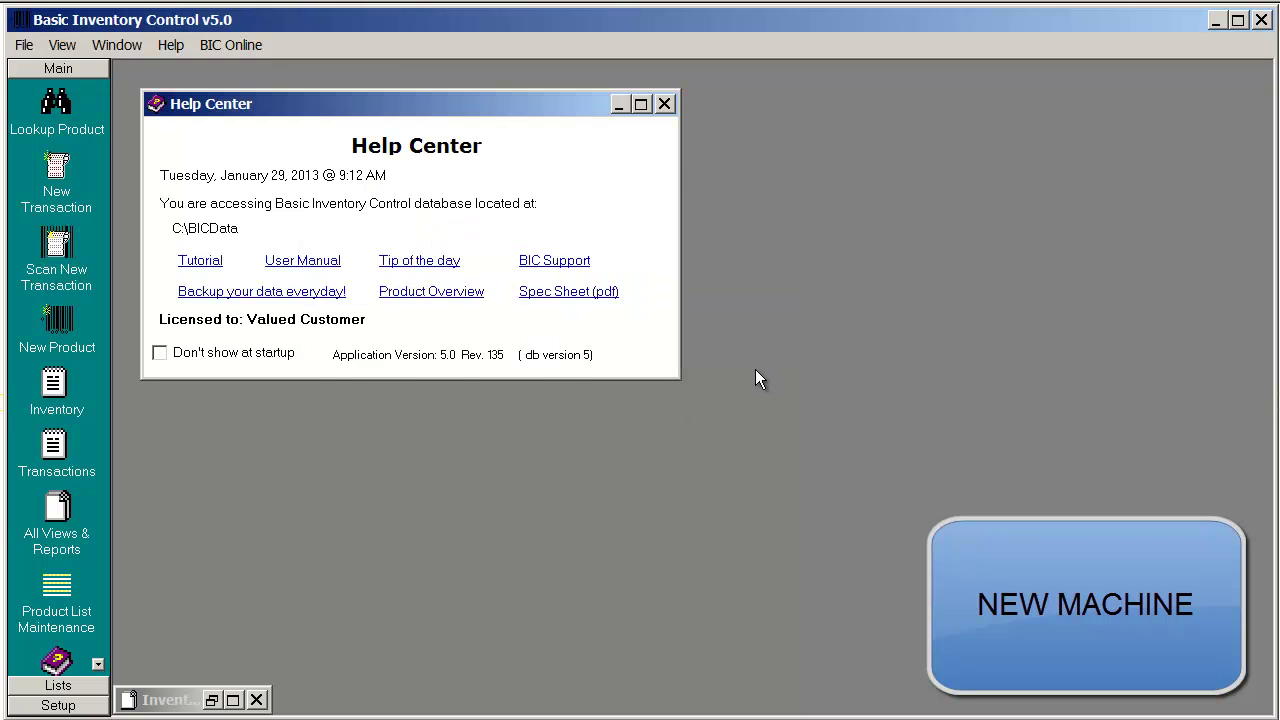